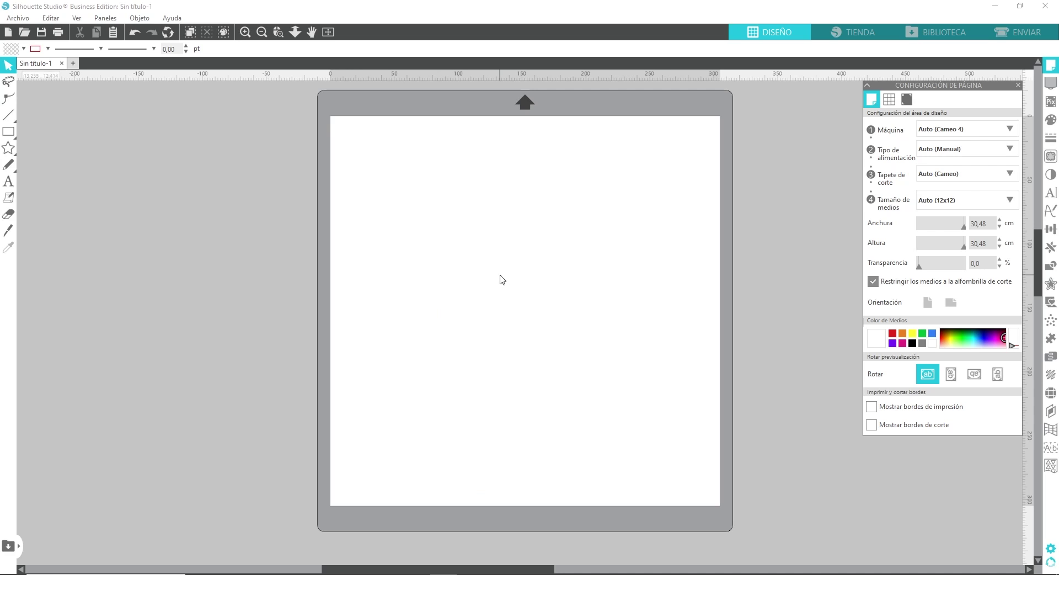
Open the PNG image woodland-g57de662a4_1280 and look closely at the bear's head.
{"action": "left_click", "coordinate": [25, 32]}
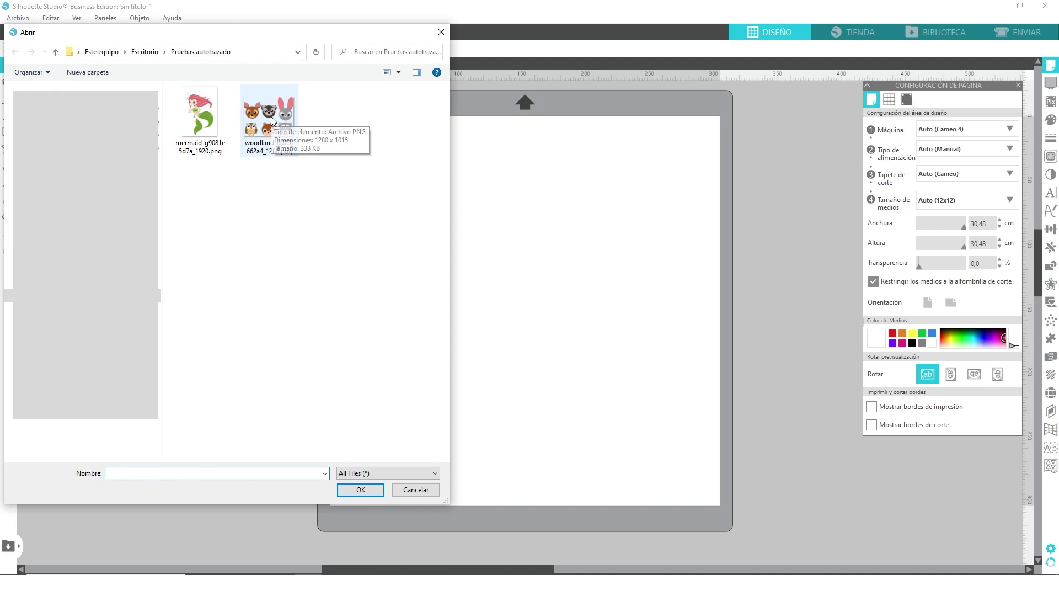
{"action": "double_click", "coordinate": [270, 130]}
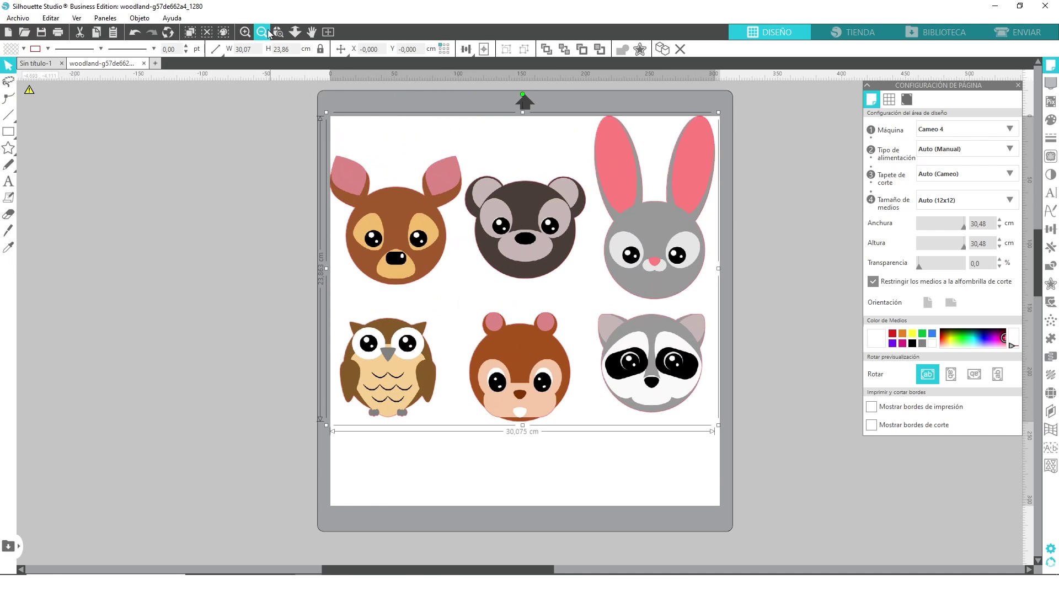
{"action": "scroll", "coordinate": [617, 295], "scroll_direction": "up", "scroll_amount": 3}
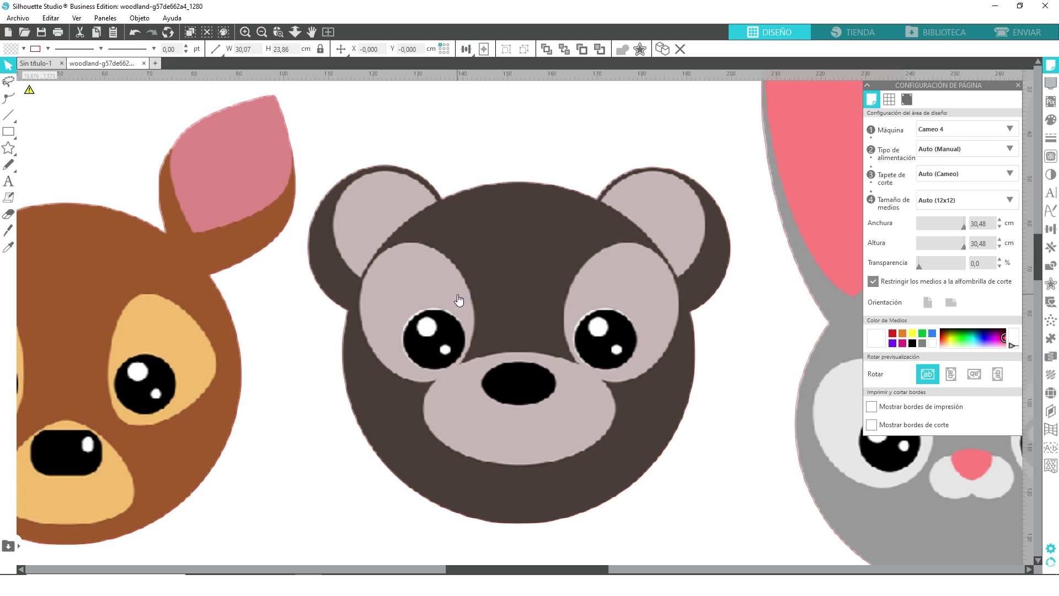
Scale the animal image down to about 27.52 × 21.84 cm and move it fully inside the page edges.
{"action": "left_click", "coordinate": [257, 34]}
{"action": "left_click", "coordinate": [259, 34]}
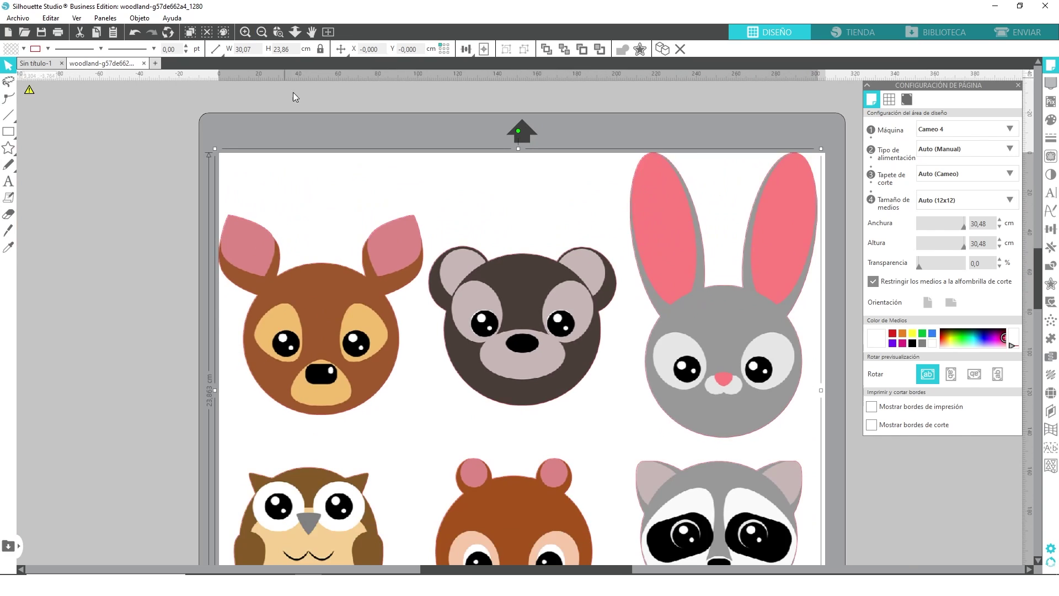
{"action": "left_click", "coordinate": [262, 31]}
{"action": "scroll", "coordinate": [555, 346], "scroll_direction": "down", "scroll_amount": 1}
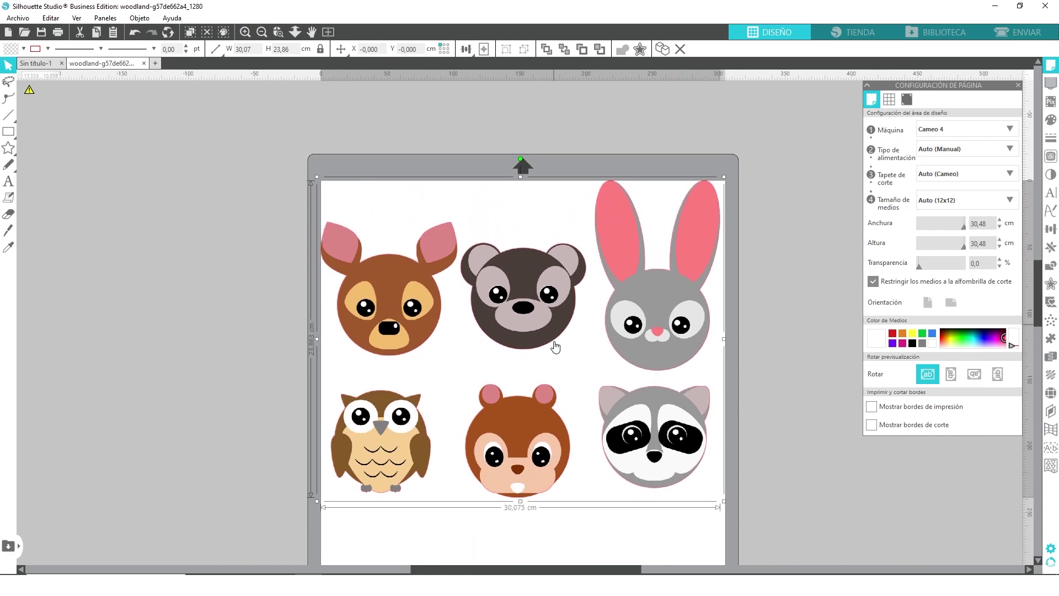
{"action": "scroll", "coordinate": [555, 347], "scroll_direction": "down", "scroll_amount": 1}
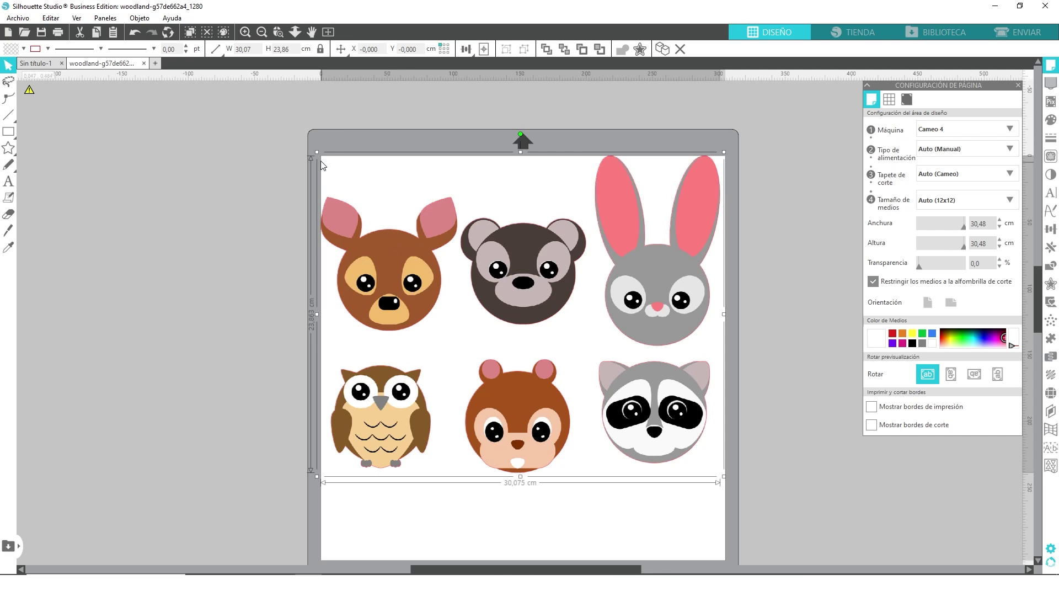
{"action": "left_click_drag", "start_coordinate": [317, 152], "coordinate": [351, 179]}
{"action": "left_click_drag", "start_coordinate": [418, 278], "coordinate": [405, 277]}
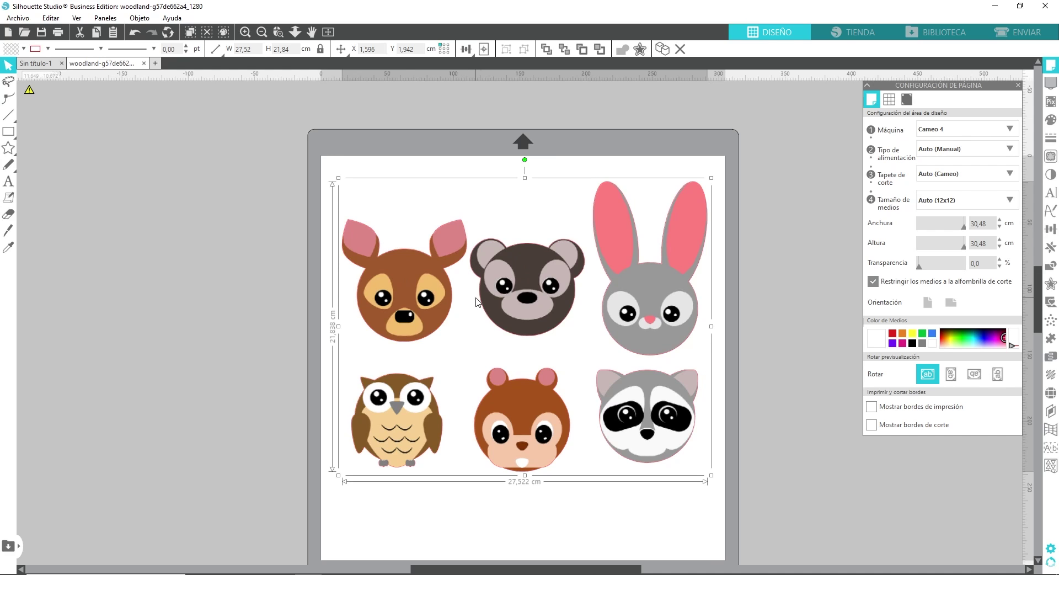
Check the automatic cut lines in the send preview and inspect the deselected animals up close in the design view.
{"action": "left_click", "coordinate": [1016, 34]}
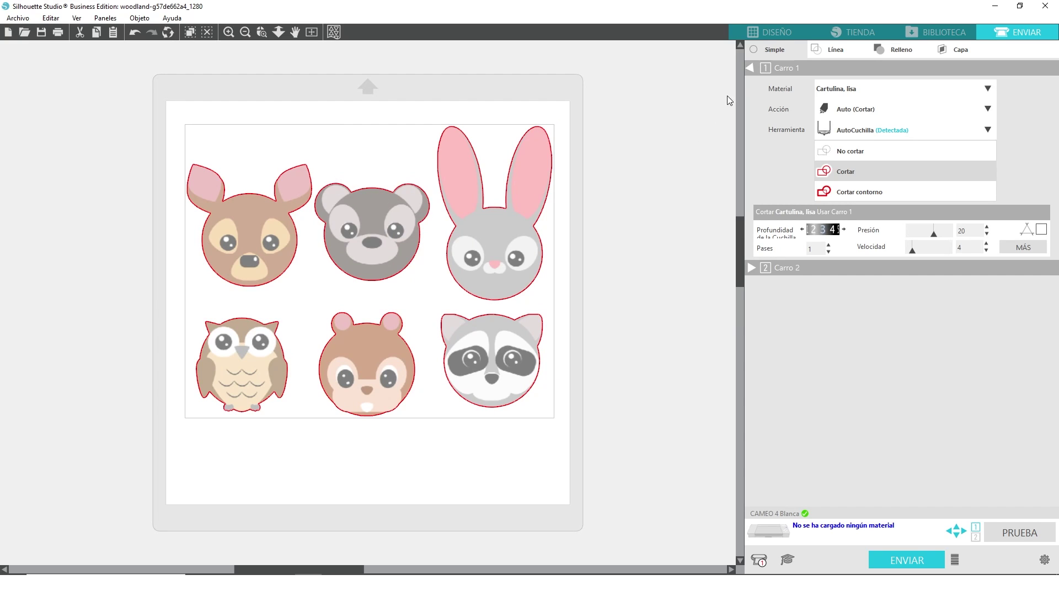
{"action": "left_click", "coordinate": [770, 32]}
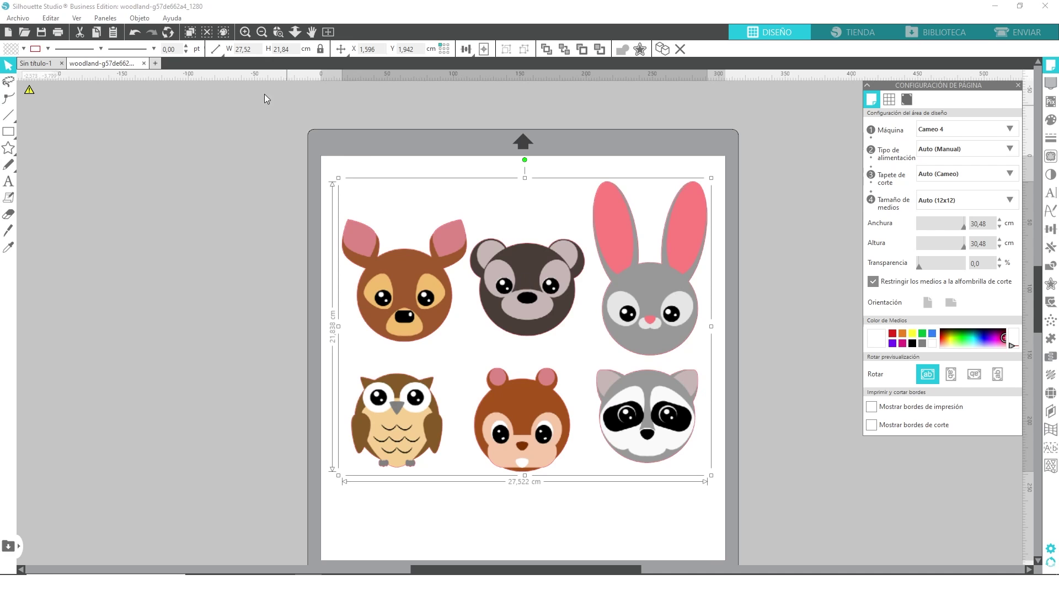
{"action": "left_click", "coordinate": [245, 33]}
{"action": "left_click", "coordinate": [245, 33]}
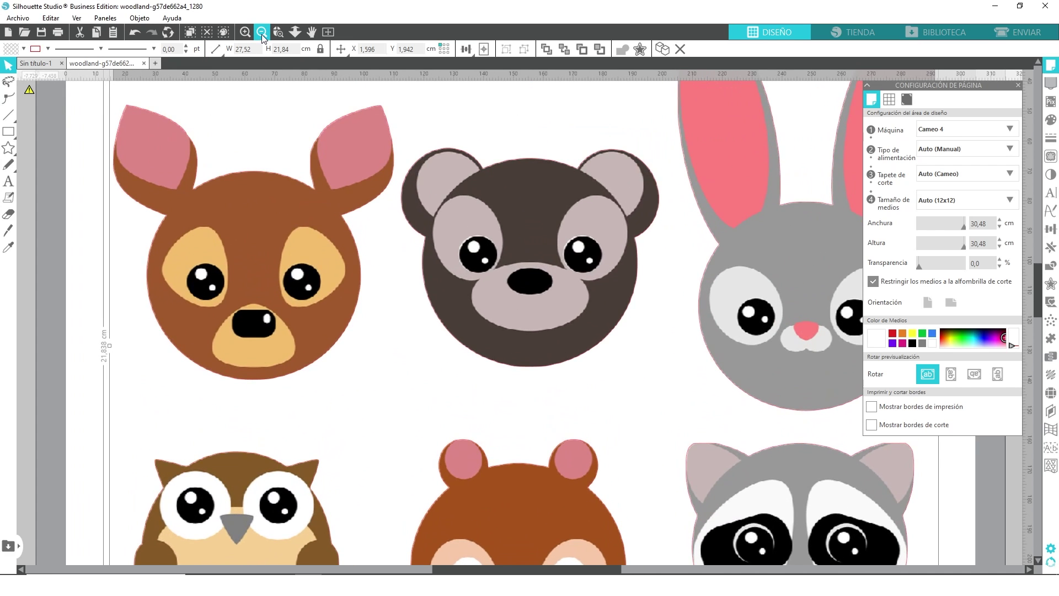
{"action": "left_click", "coordinate": [262, 33]}
{"action": "left_click", "coordinate": [261, 32]}
{"action": "left_click", "coordinate": [262, 32]}
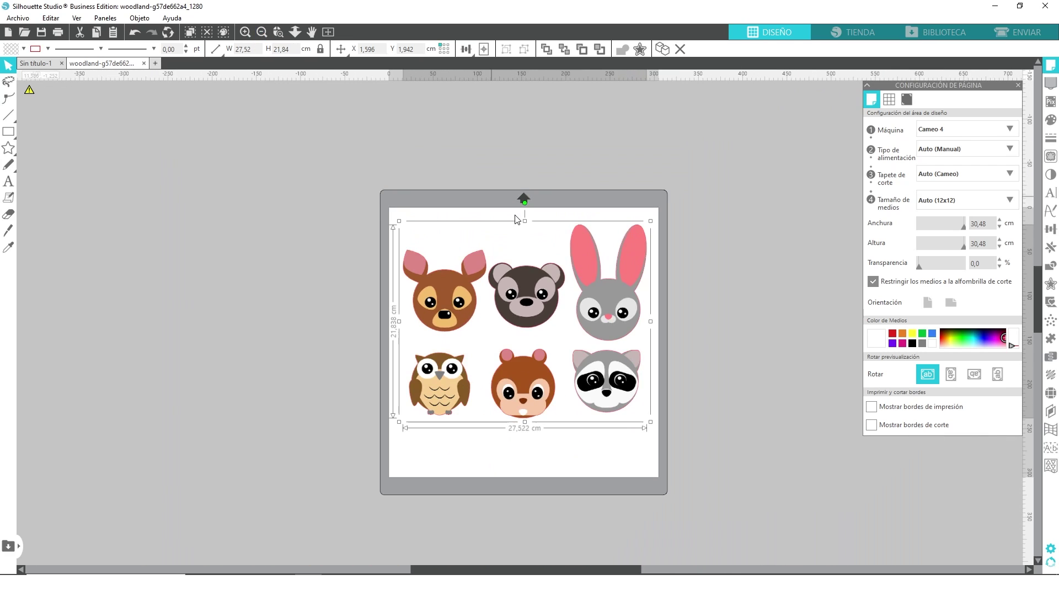
{"action": "left_click", "coordinate": [697, 291]}
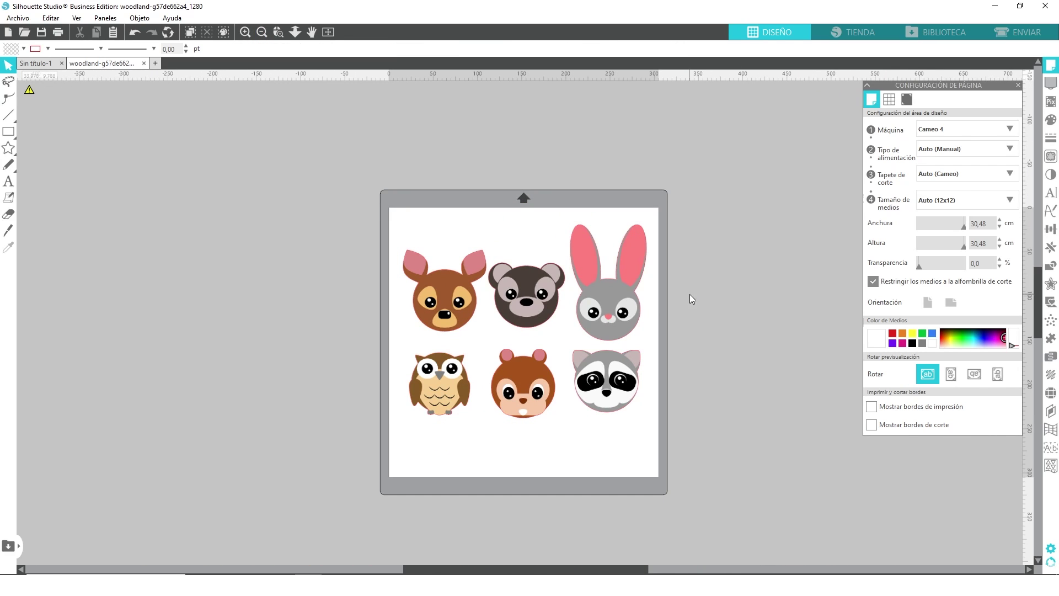
{"action": "left_click", "coordinate": [329, 32]}
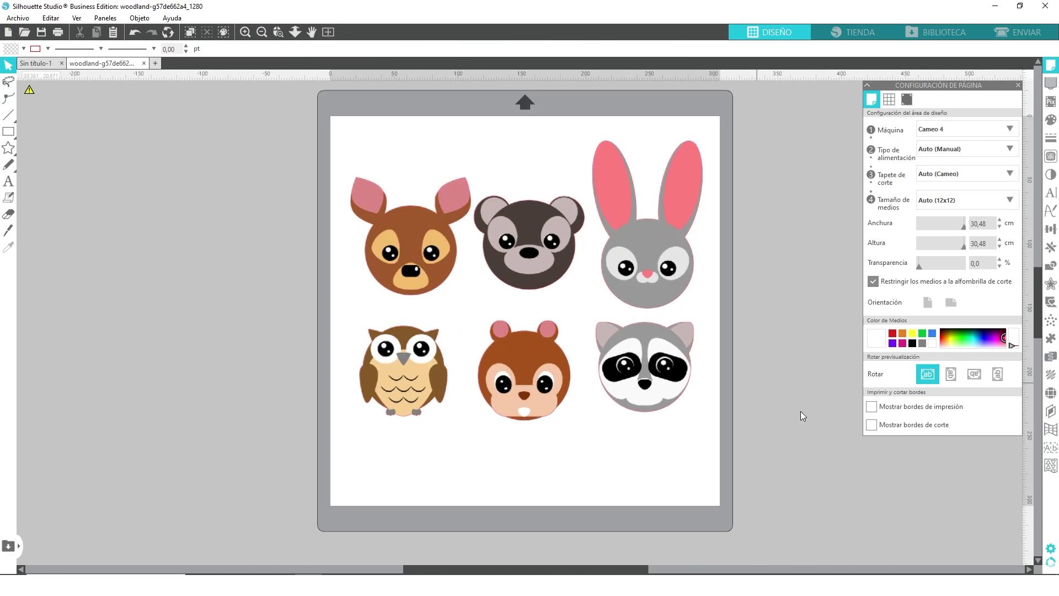
Turn off automatic tracing (Autotrazar) for PNG files in the import preferences.
{"action": "left_click", "coordinate": [1050, 551]}
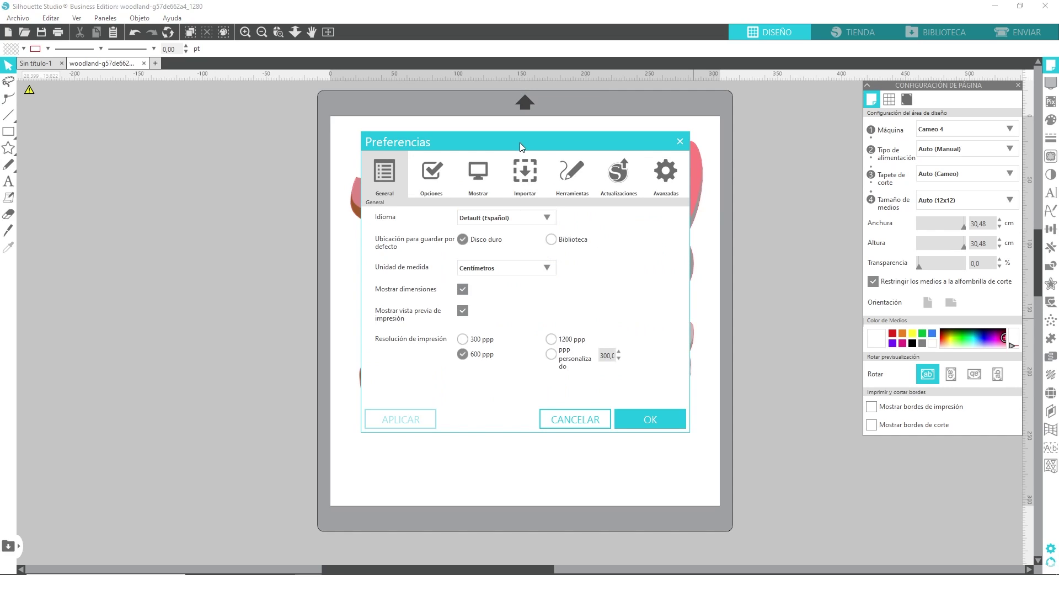
{"action": "left_click", "coordinate": [527, 166]}
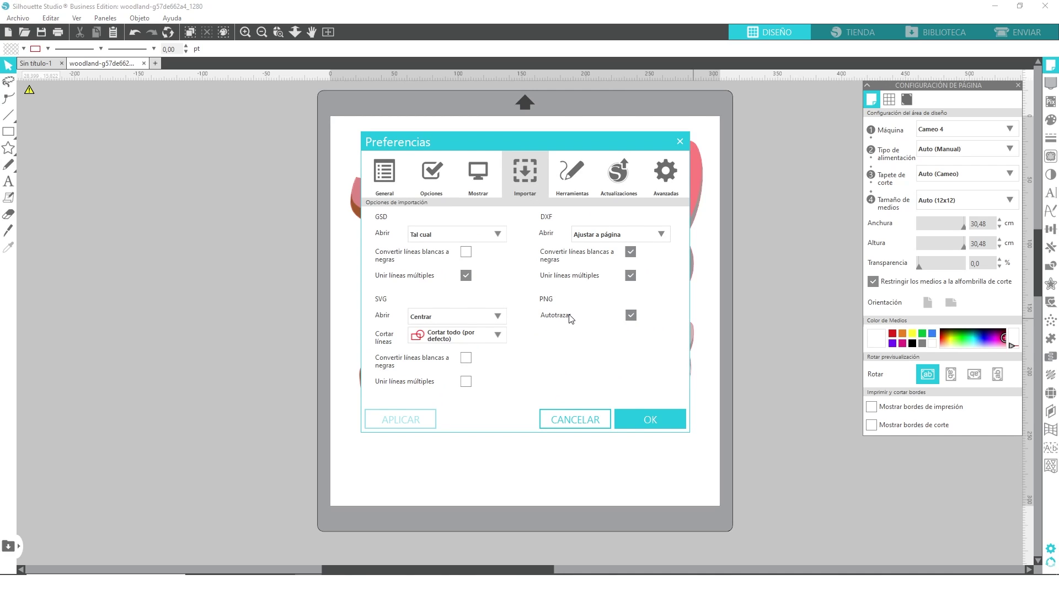
{"action": "left_click", "coordinate": [631, 316]}
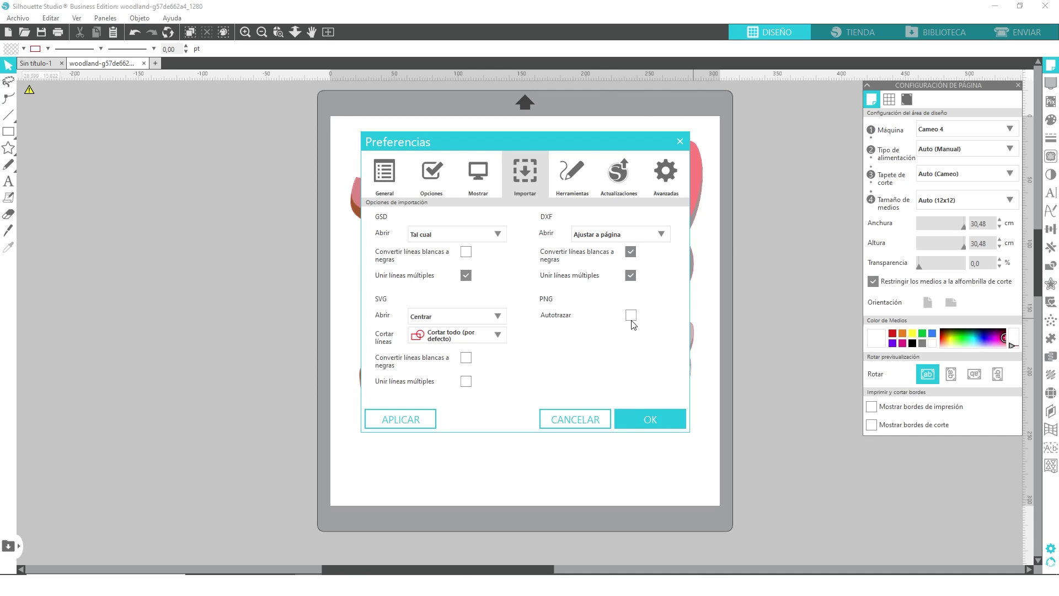
{"action": "left_click", "coordinate": [651, 419]}
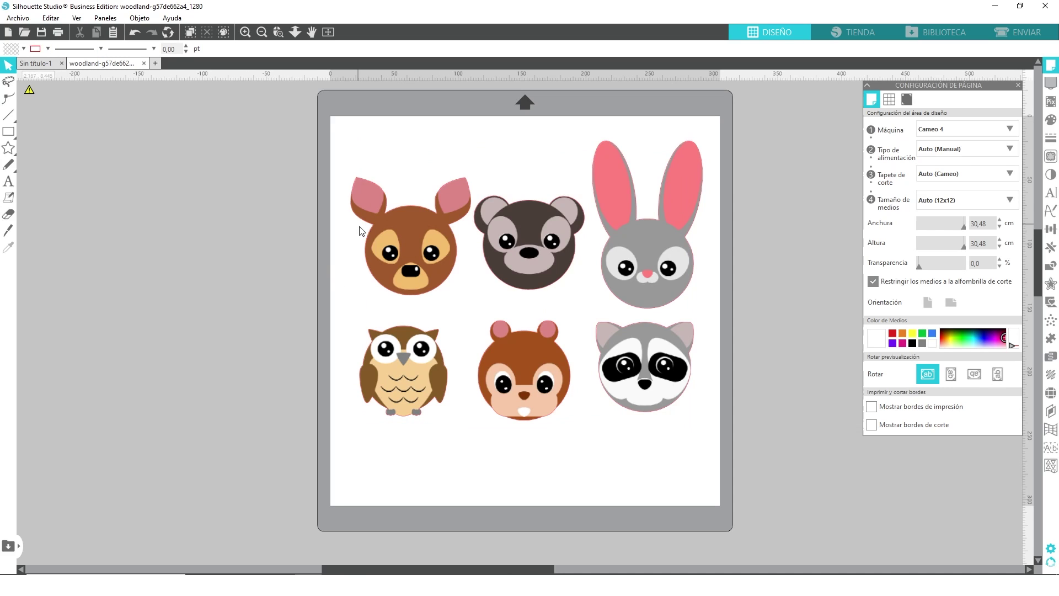
Open the same woodland PNG again in a new document and enlarge it to about 30.61 × 24.27 cm.
{"action": "left_click", "coordinate": [24, 32]}
{"action": "double_click", "coordinate": [255, 134]}
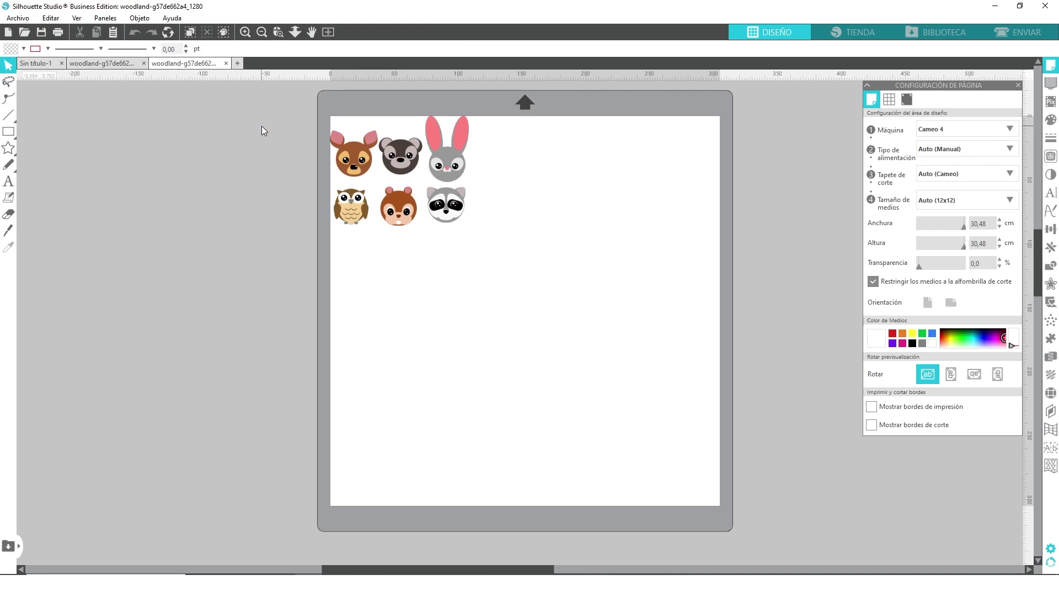
{"action": "left_click_drag", "start_coordinate": [466, 231], "coordinate": [724, 430]}
Compare the bear's edge quality up close between the untraced document and the auto-traced one.
{"action": "left_click", "coordinate": [279, 32]}
{"action": "left_click_drag", "start_coordinate": [458, 137], "coordinate": [604, 292]}
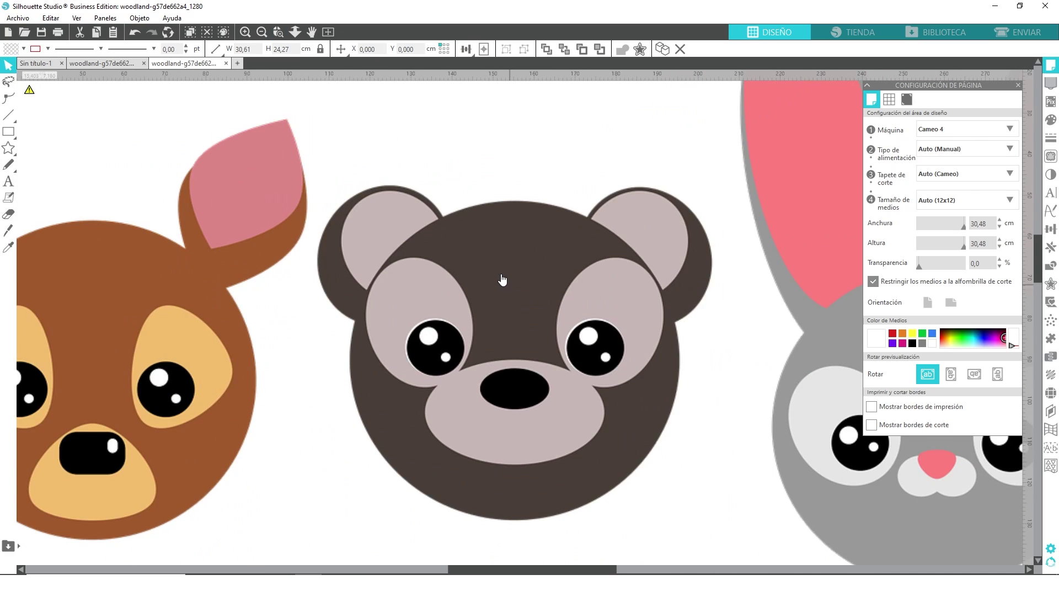
{"action": "left_click", "coordinate": [108, 64]}
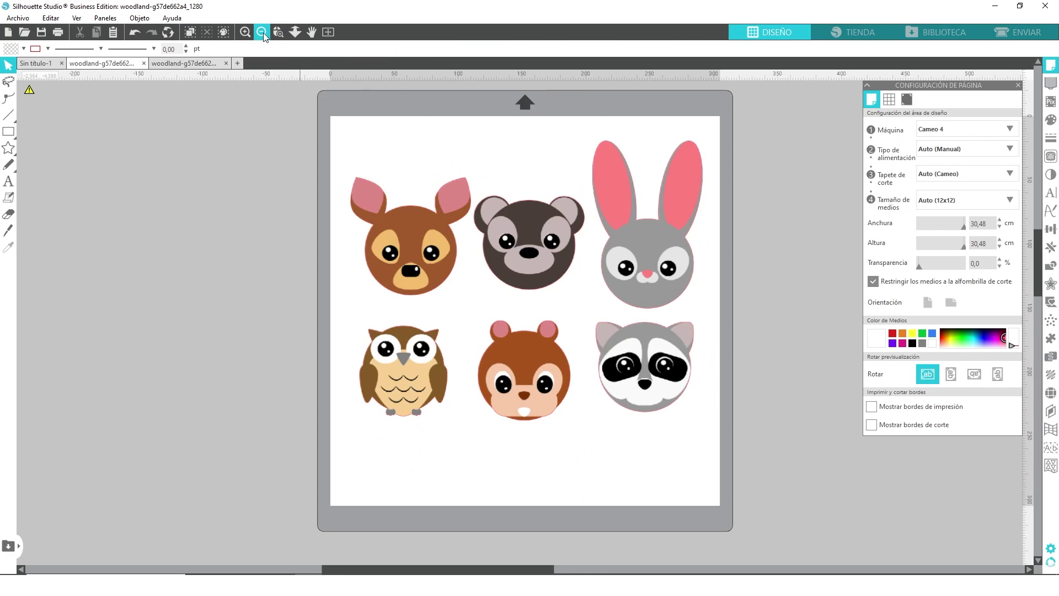
{"action": "left_click_drag", "start_coordinate": [465, 174], "coordinate": [595, 311]}
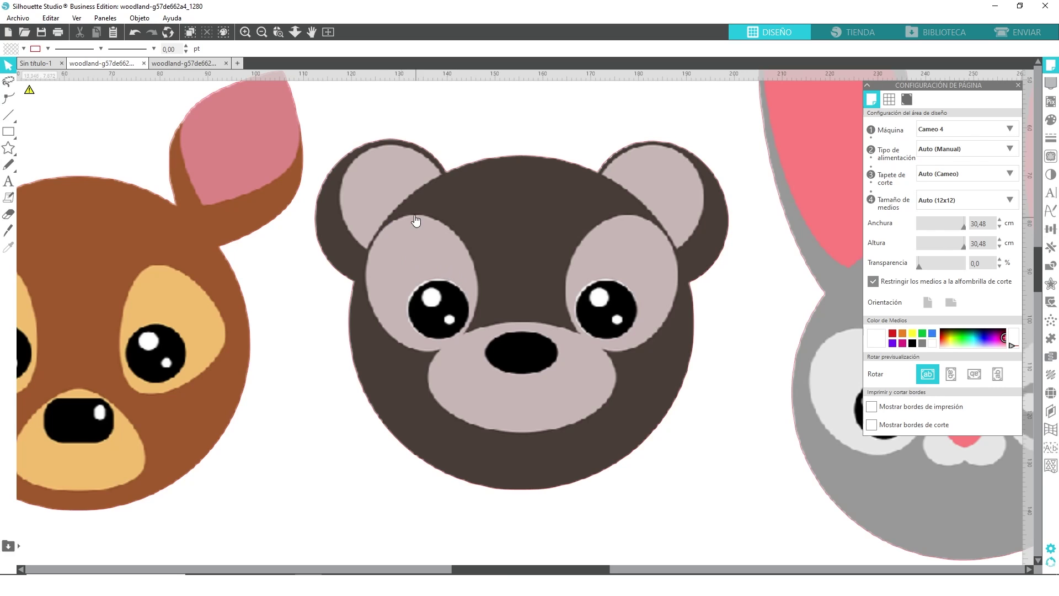
{"action": "left_click", "coordinate": [203, 63]}
{"action": "scroll", "coordinate": [566, 364], "scroll_direction": "down", "scroll_amount": 1}
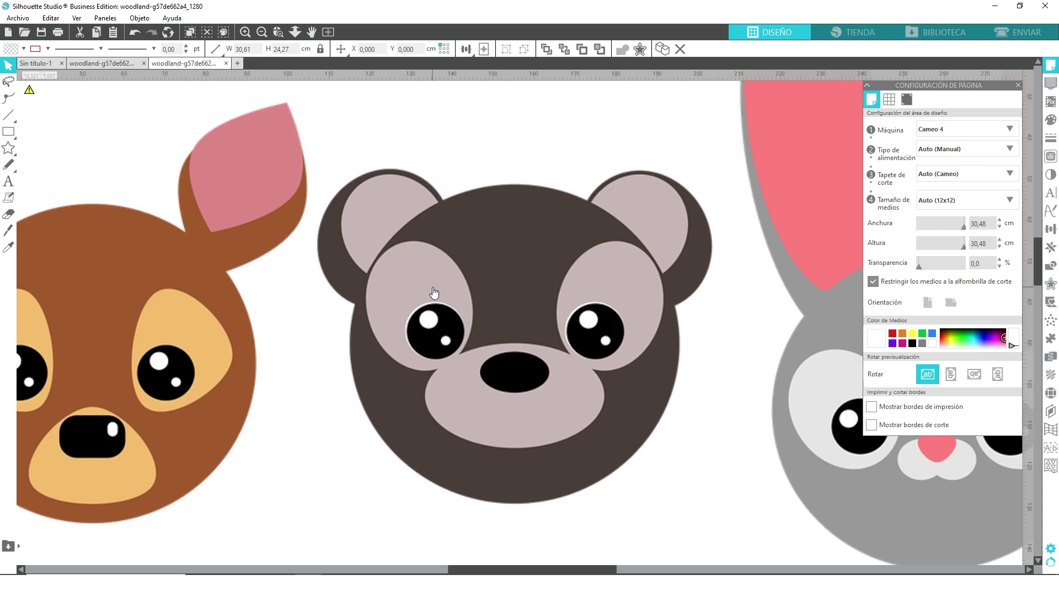
Check the send preview of the untraced document for cut lines and return to the design view.
{"action": "left_click", "coordinate": [327, 31]}
{"action": "left_click", "coordinate": [340, 49]}
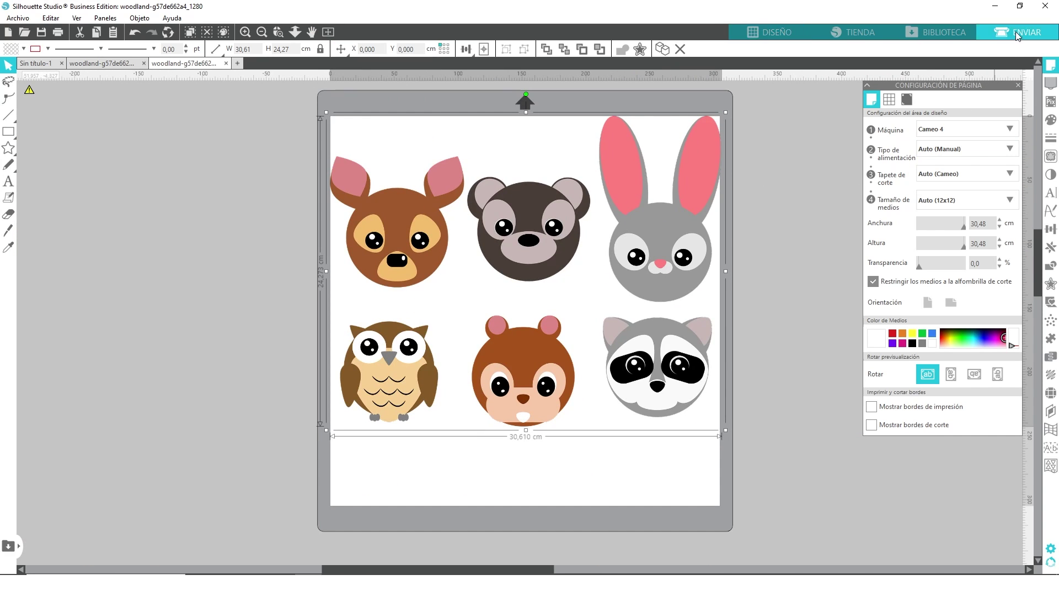
{"action": "left_click", "coordinate": [1015, 31]}
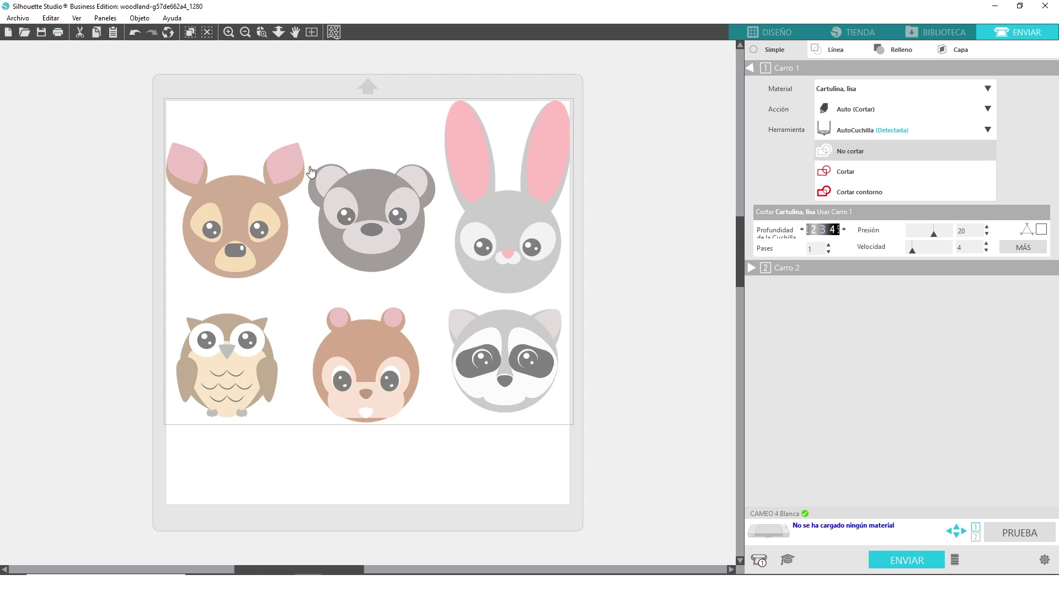
{"action": "left_click", "coordinate": [779, 31]}
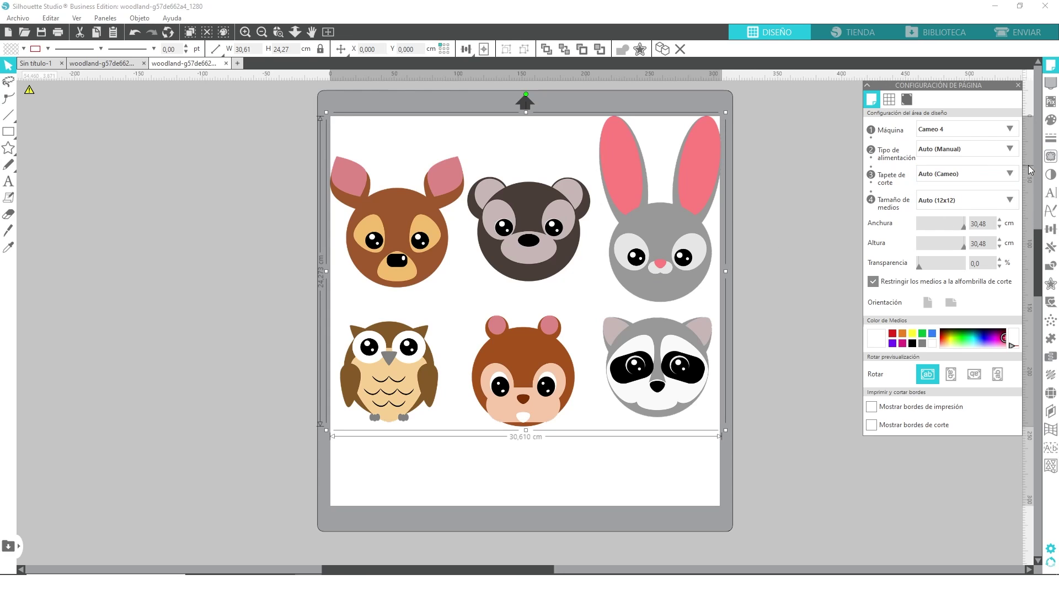
Trace the external outline of all six animals with the trace threshold set to 84%.
{"action": "left_click", "coordinate": [1051, 157]}
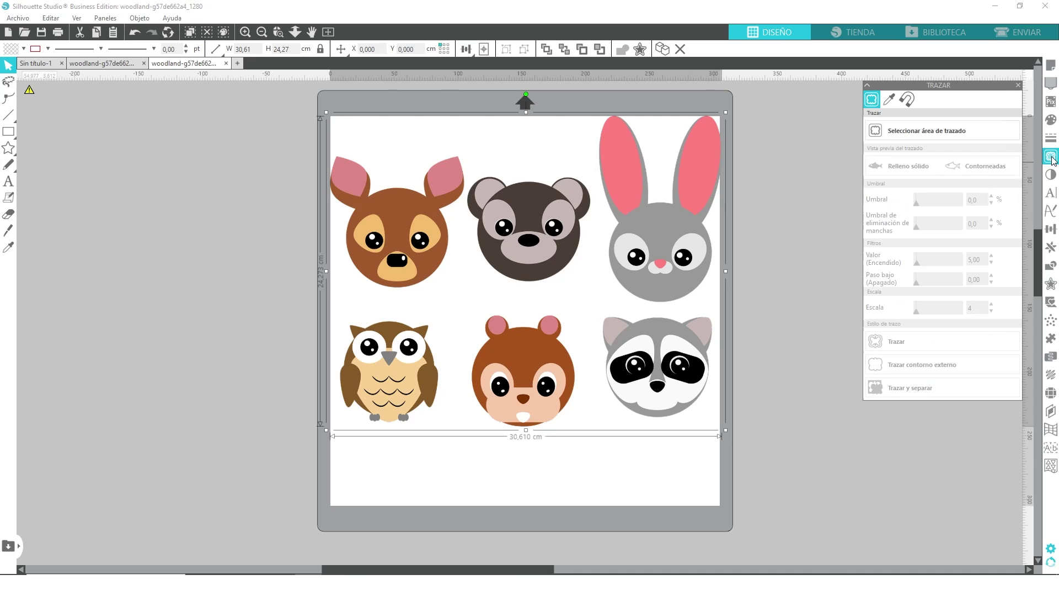
{"action": "left_click", "coordinate": [927, 131]}
{"action": "mouse_move", "coordinate": [328, 126]}
{"action": "left_mouse_down"}
{"action": "mouse_move", "coordinate": [670, 407]}
{"action": "mouse_move", "coordinate": [736, 429]}
{"action": "left_mouse_up"}
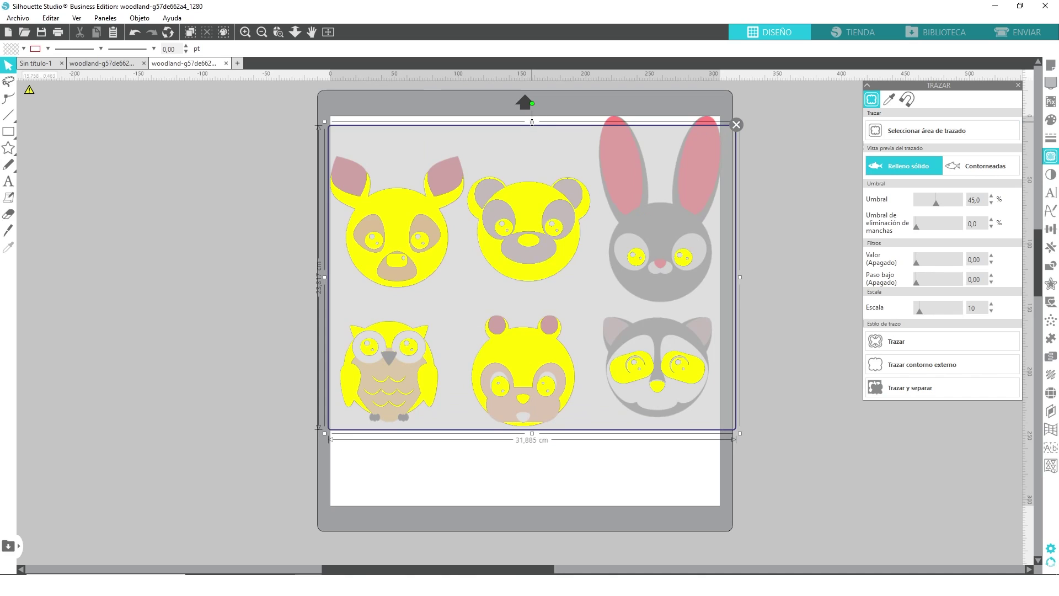
{"action": "left_click_drag", "start_coordinate": [534, 122], "coordinate": [533, 108]}
{"action": "left_click_drag", "start_coordinate": [934, 201], "coordinate": [954, 202]}
{"action": "left_click", "coordinate": [916, 363]}
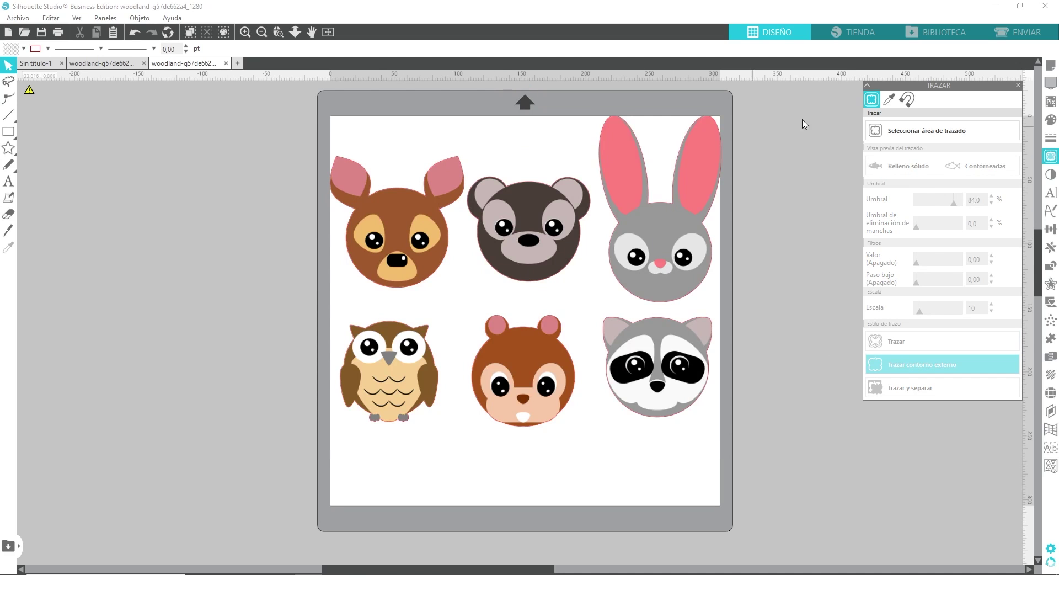
Check the manually traced outlines in the send preview and compare them with the bear in the auto-traced document.
{"action": "left_click", "coordinate": [1018, 32]}
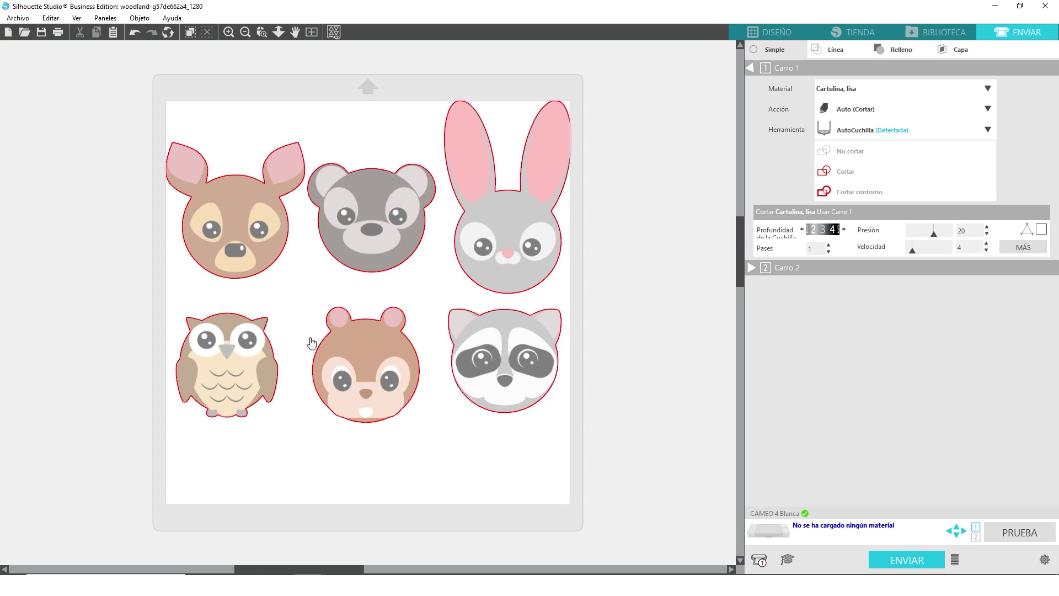
{"action": "left_click", "coordinate": [776, 30]}
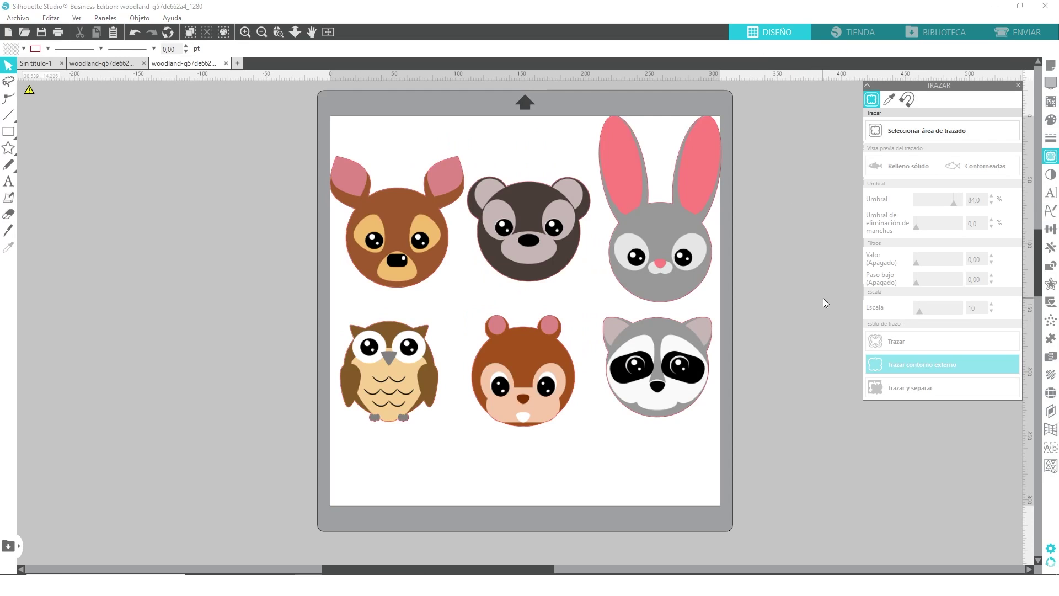
{"action": "scroll", "coordinate": [531, 216], "scroll_direction": "up", "scroll_amount": 6}
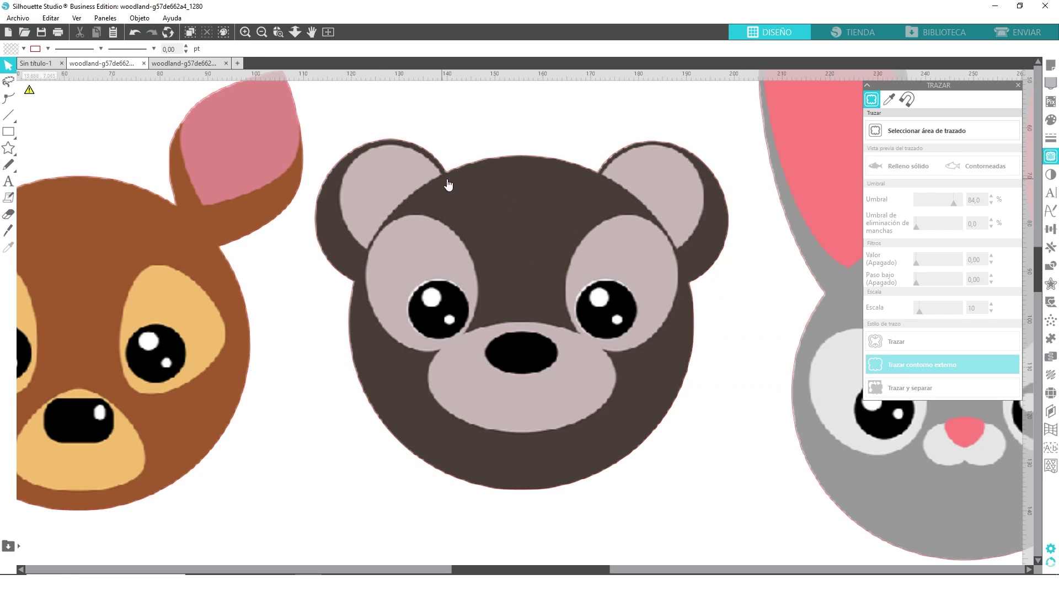
{"action": "left_click", "coordinate": [457, 173]}
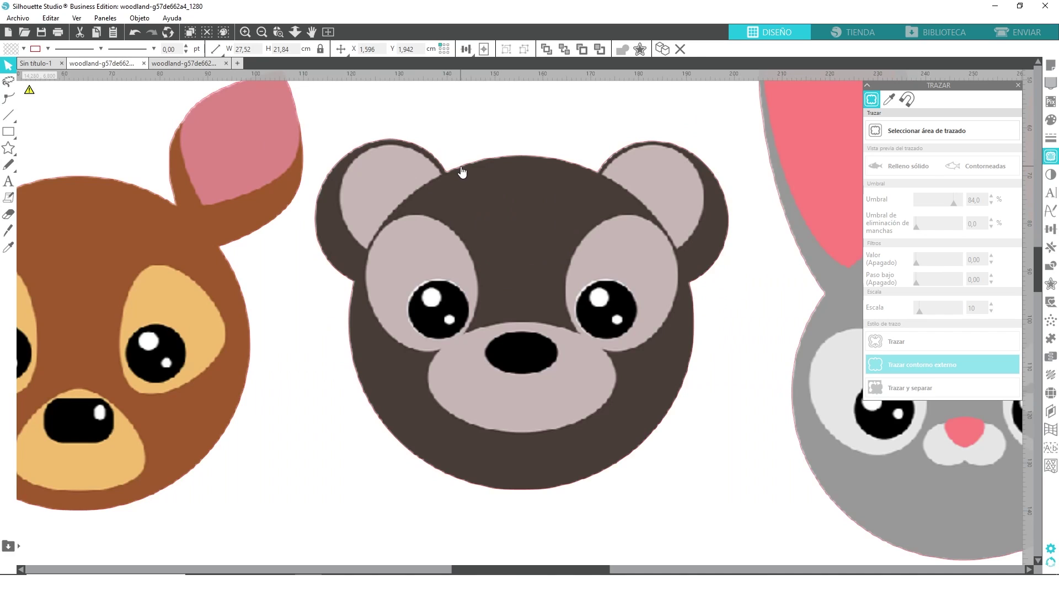
{"action": "left_click", "coordinate": [101, 63]}
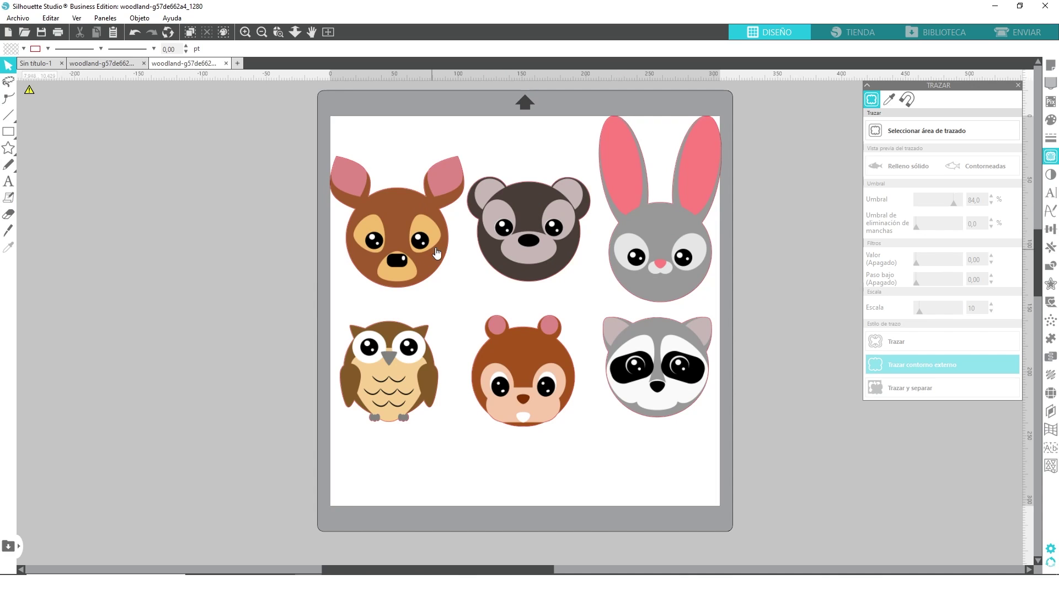
Select all the animals with their traced outlines and scale them down together to about 26.8 cm wide.
{"action": "left_click_drag", "start_coordinate": [374, 178], "coordinate": [758, 515]}
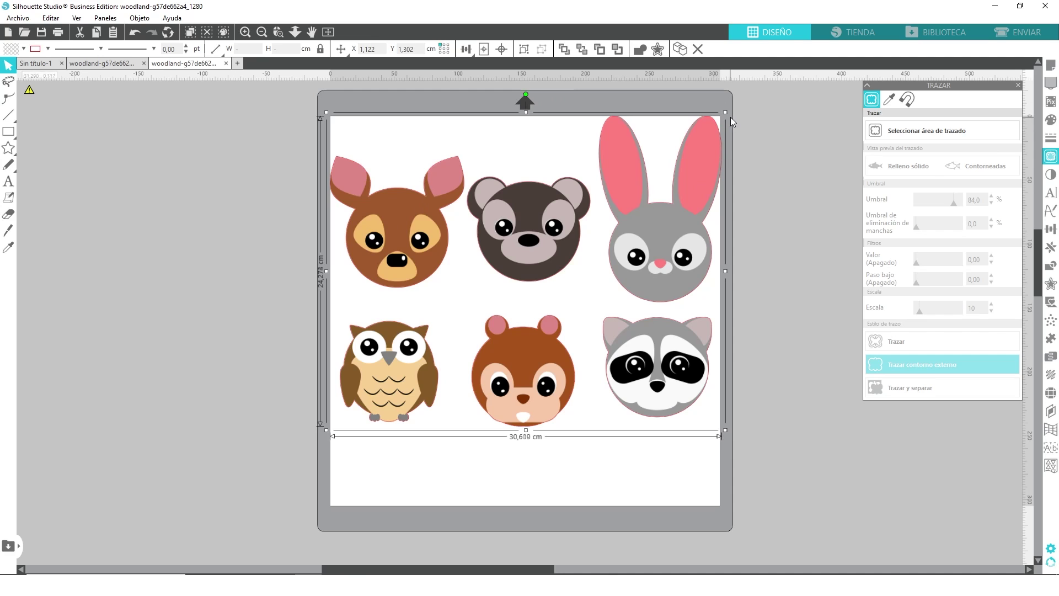
{"action": "left_click_drag", "start_coordinate": [725, 111], "coordinate": [684, 151]}
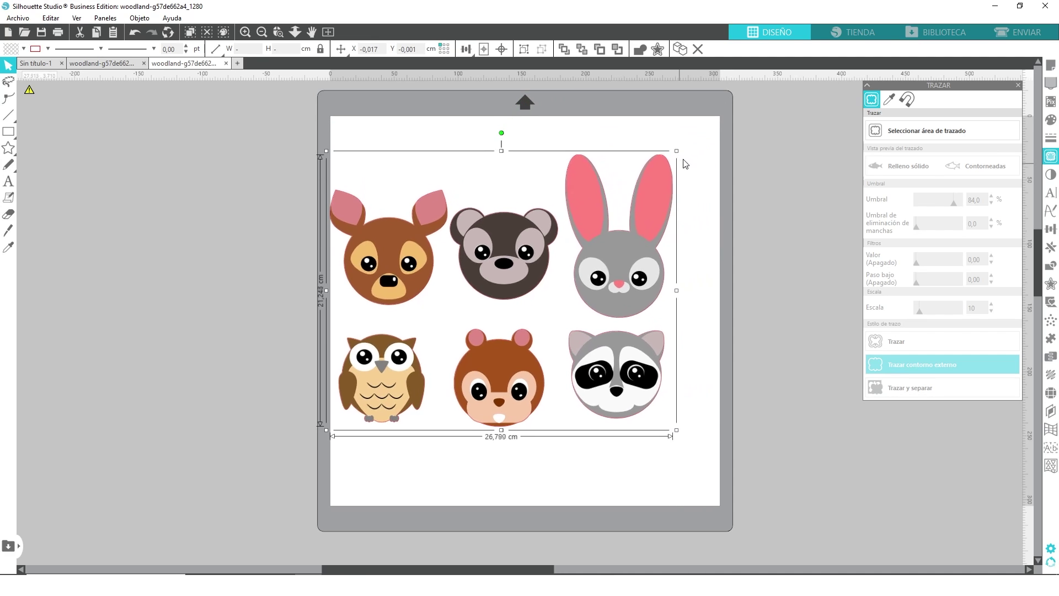
Move the scaled animals and outlines inside the page to about X 1.45, Y 2.33 cm, and show the page setup.
{"action": "left_click_drag", "start_coordinate": [637, 251], "coordinate": [648, 242]}
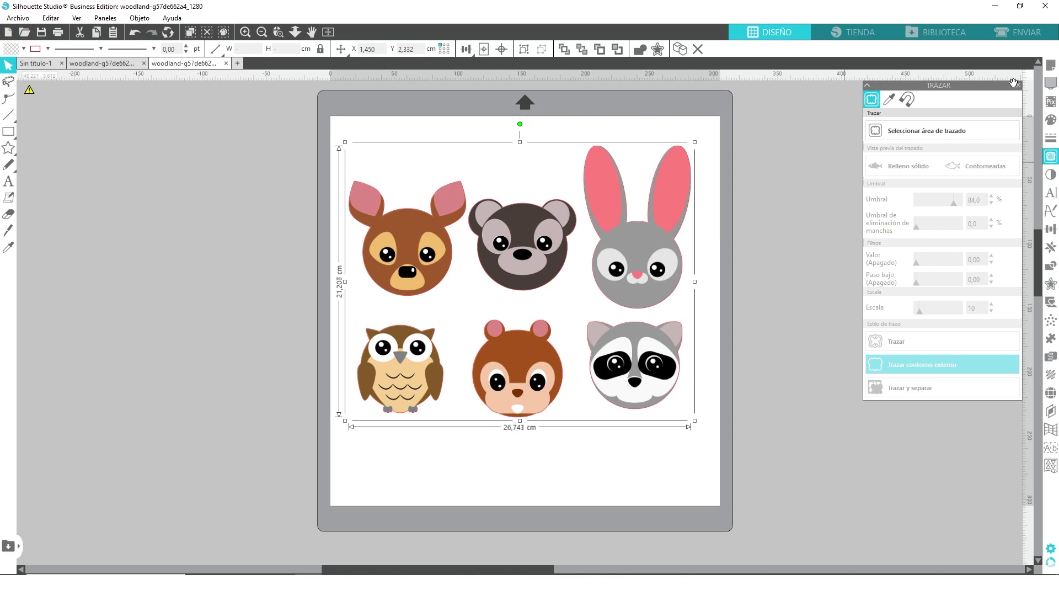
{"action": "left_click", "coordinate": [1050, 64]}
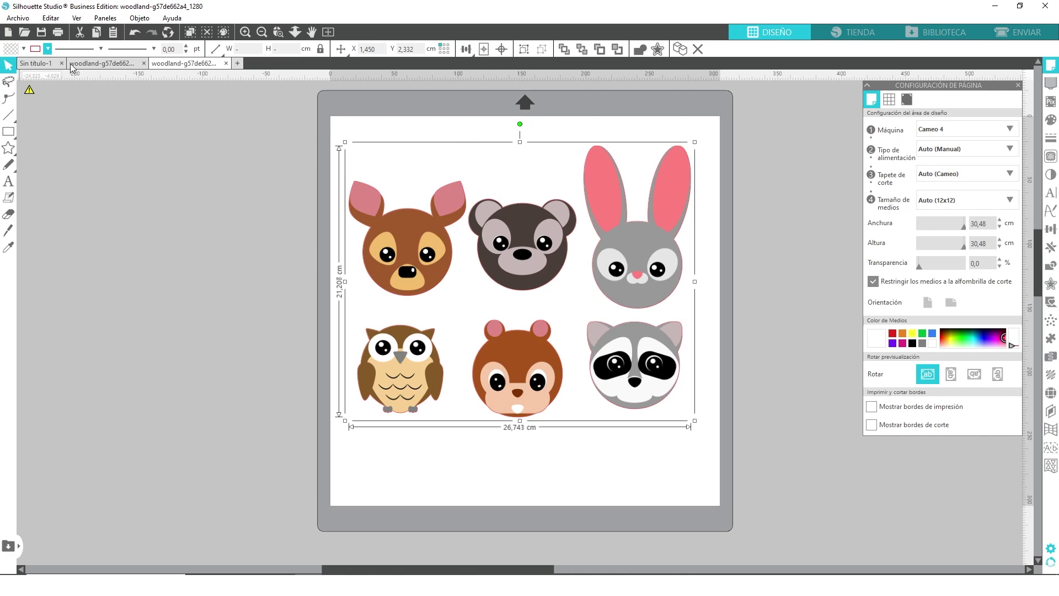
{"action": "left_click", "coordinate": [198, 197]}
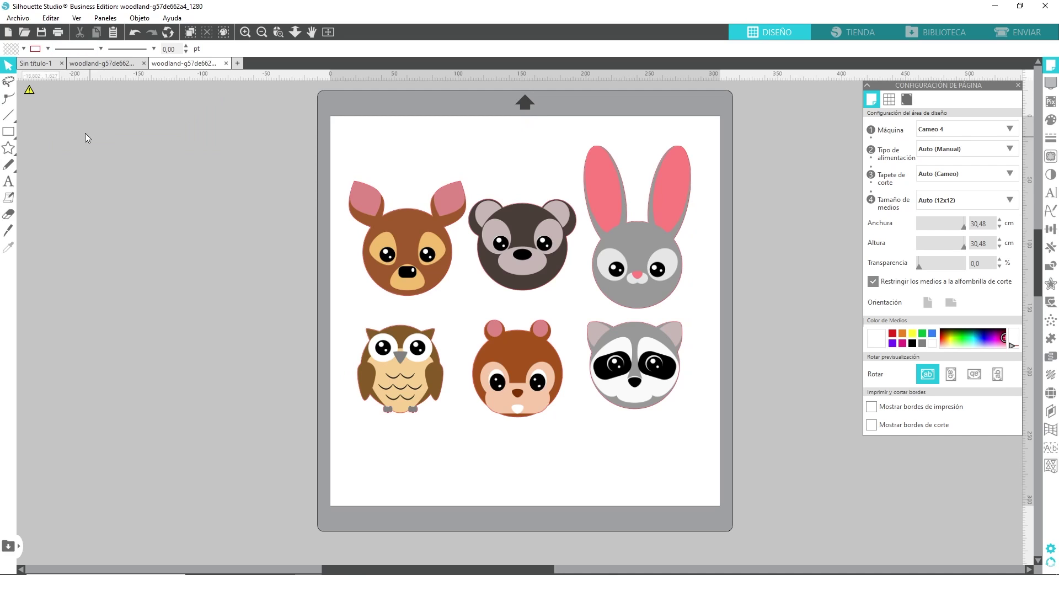
Open mermaid-g9081e5d7a_1920.png without tracing and enlarge the mermaid to about 21.56 by 30.50 cm.
{"action": "left_click", "coordinate": [24, 32]}
{"action": "double_click", "coordinate": [206, 120]}
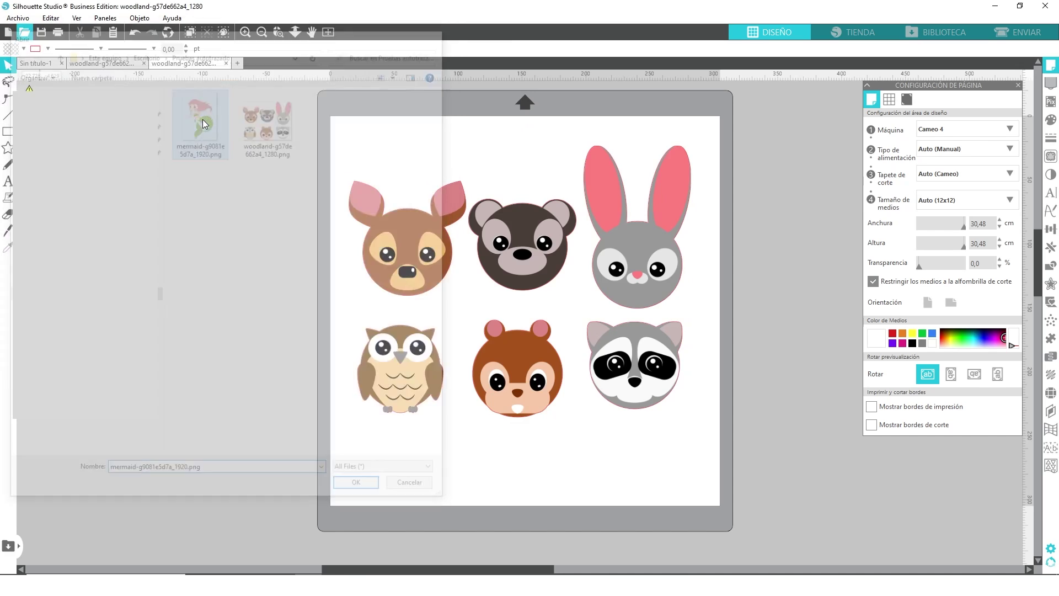
{"action": "left_click", "coordinate": [433, 273]}
{"action": "left_click_drag", "start_coordinate": [483, 330], "coordinate": [608, 512]}
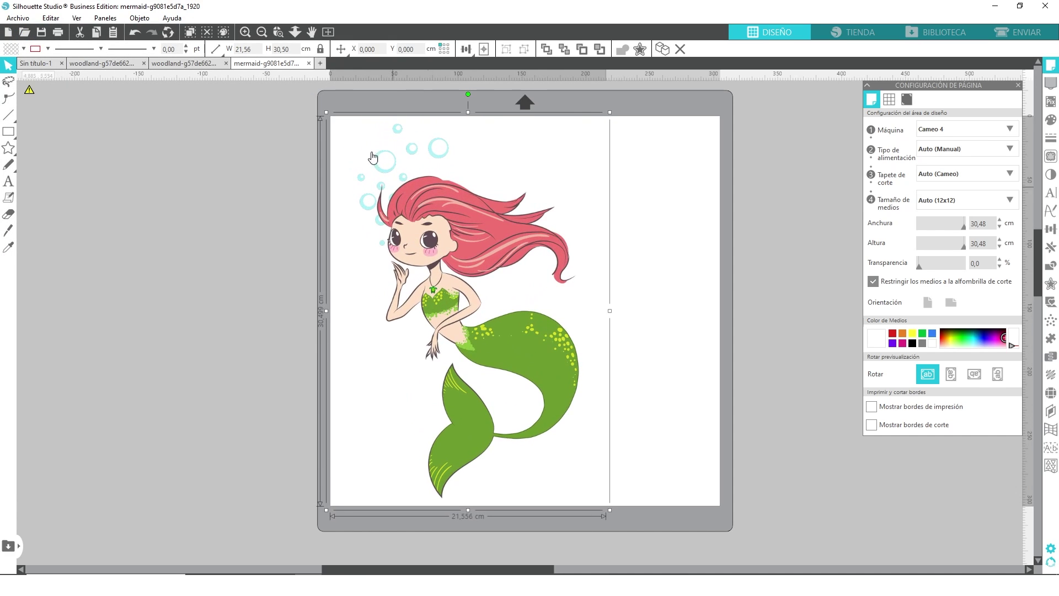
{"action": "left_click", "coordinate": [245, 31]}
{"action": "scroll", "coordinate": [313, 186], "scroll_direction": "up", "scroll_amount": 3}
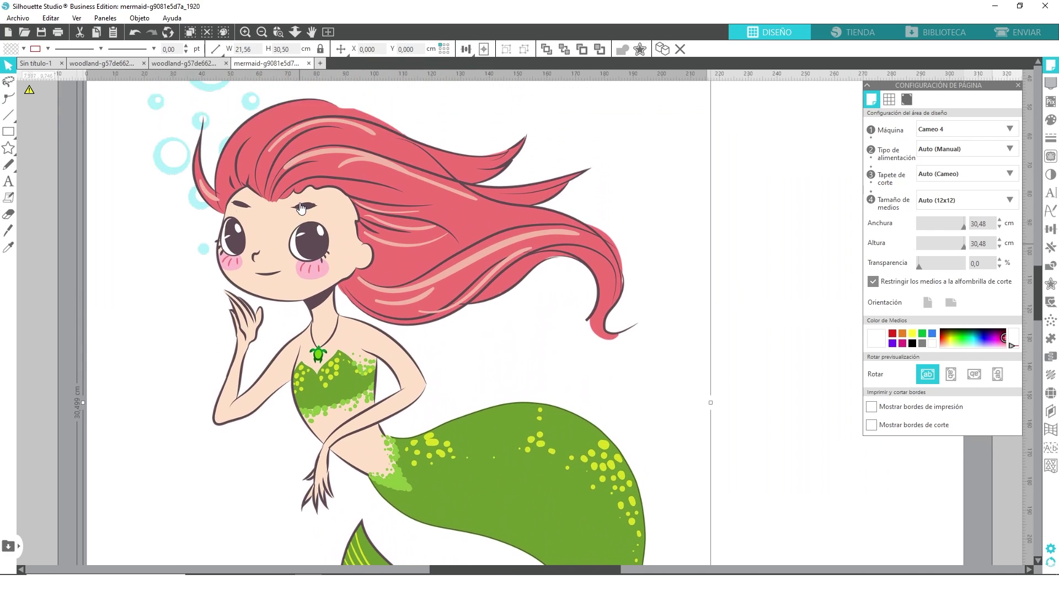
{"action": "left_click", "coordinate": [262, 32]}
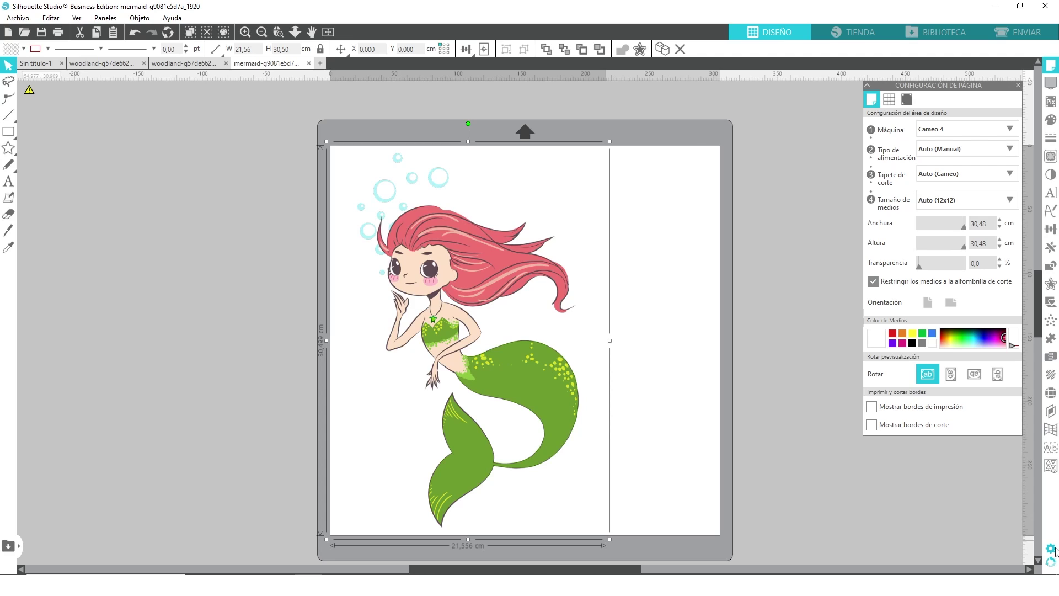
Enable automatic tracing of PNG files in the import preferences.
{"action": "left_click", "coordinate": [1053, 549]}
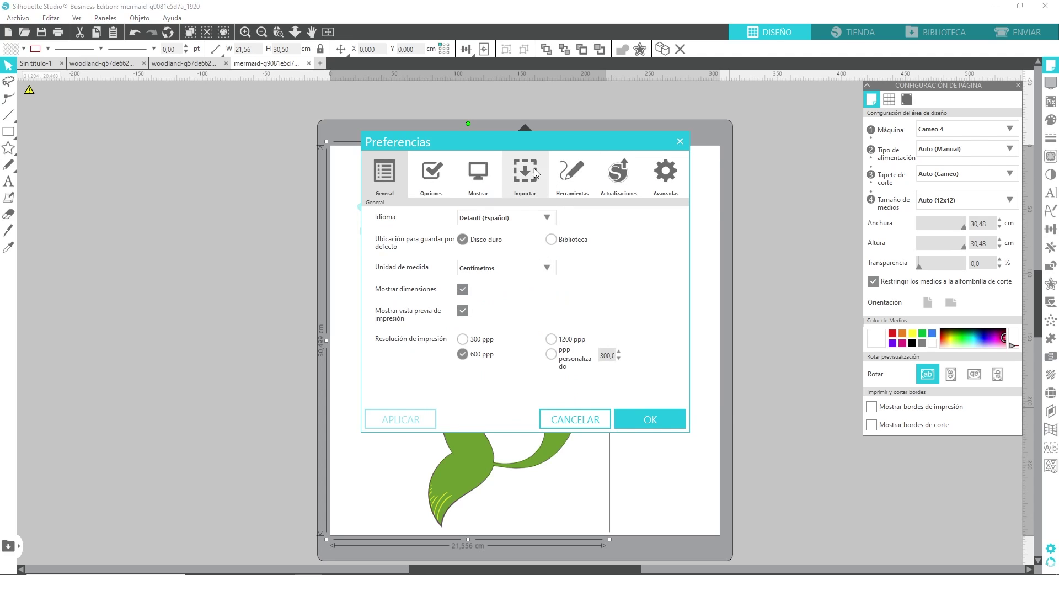
{"action": "left_click", "coordinate": [525, 175]}
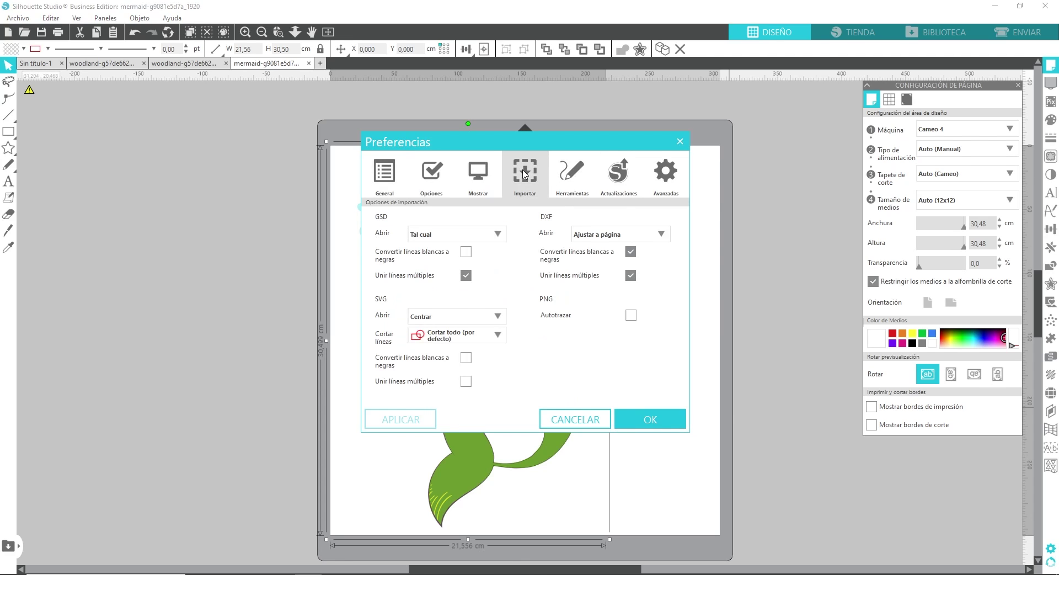
{"action": "left_click", "coordinate": [631, 315]}
{"action": "left_click", "coordinate": [666, 422]}
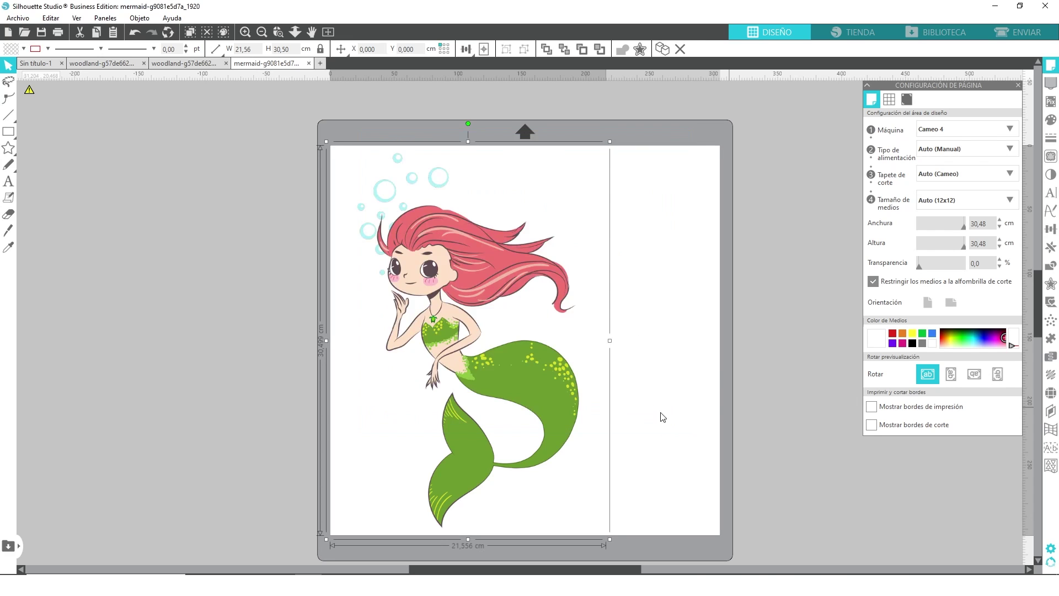
Merge mermaid-g9081e5d7a_1920.png into the current document and enlarge the auto-traced copy to about 19.05 by 32.16 cm.
{"action": "left_click", "coordinate": [711, 369]}
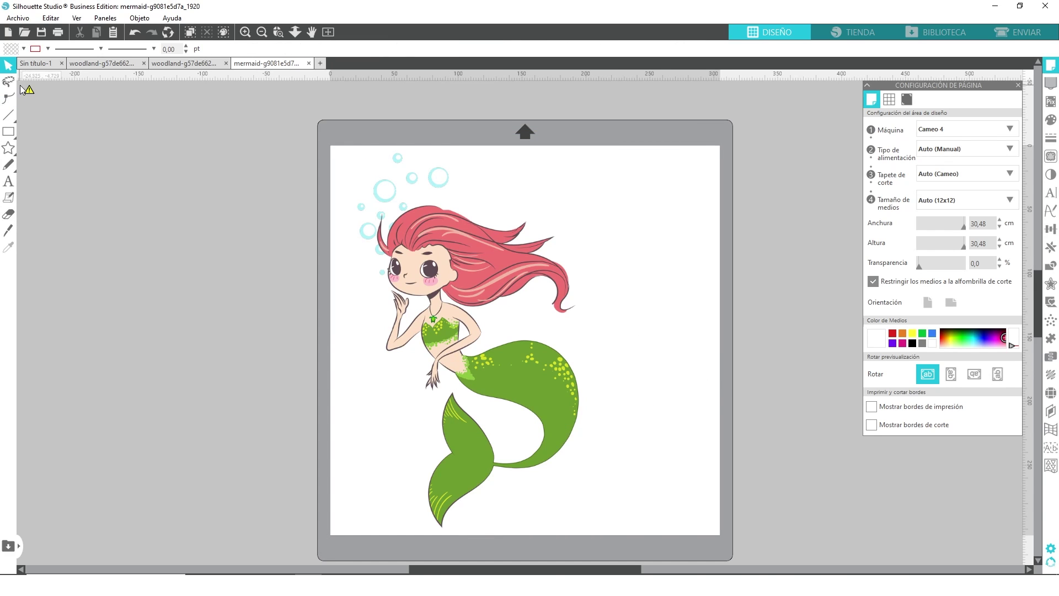
{"action": "left_click", "coordinate": [19, 18]}
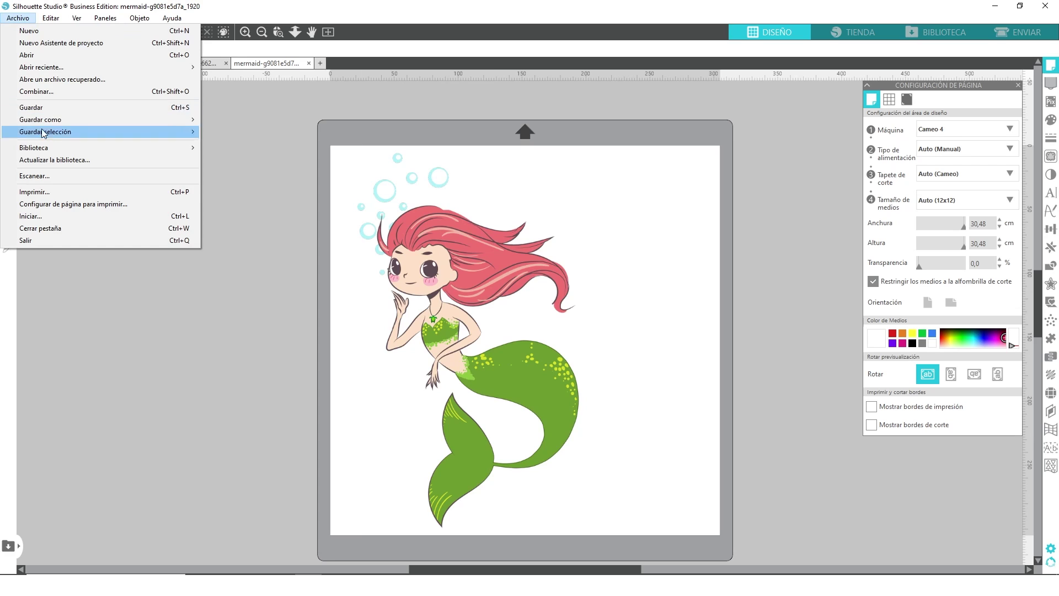
{"action": "left_click", "coordinate": [38, 92]}
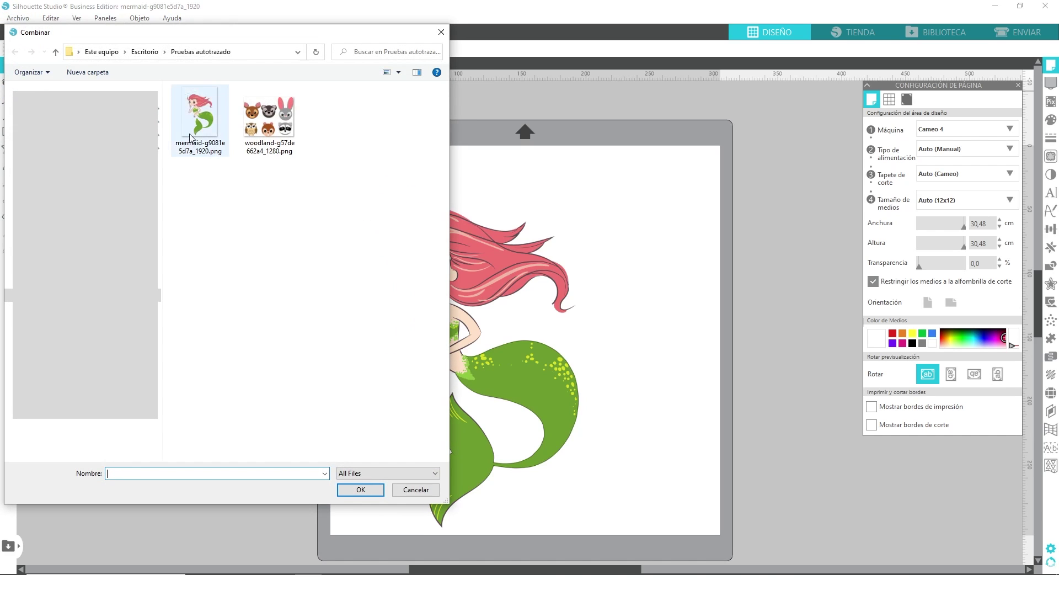
{"action": "double_click", "coordinate": [196, 115]}
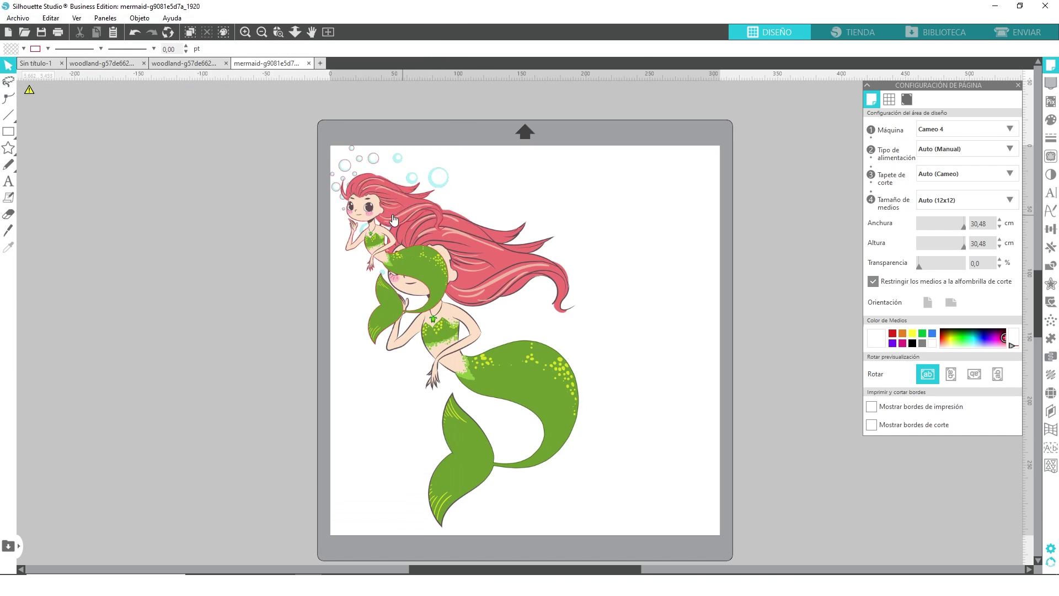
{"action": "left_click_drag", "start_coordinate": [451, 348], "coordinate": [620, 539]}
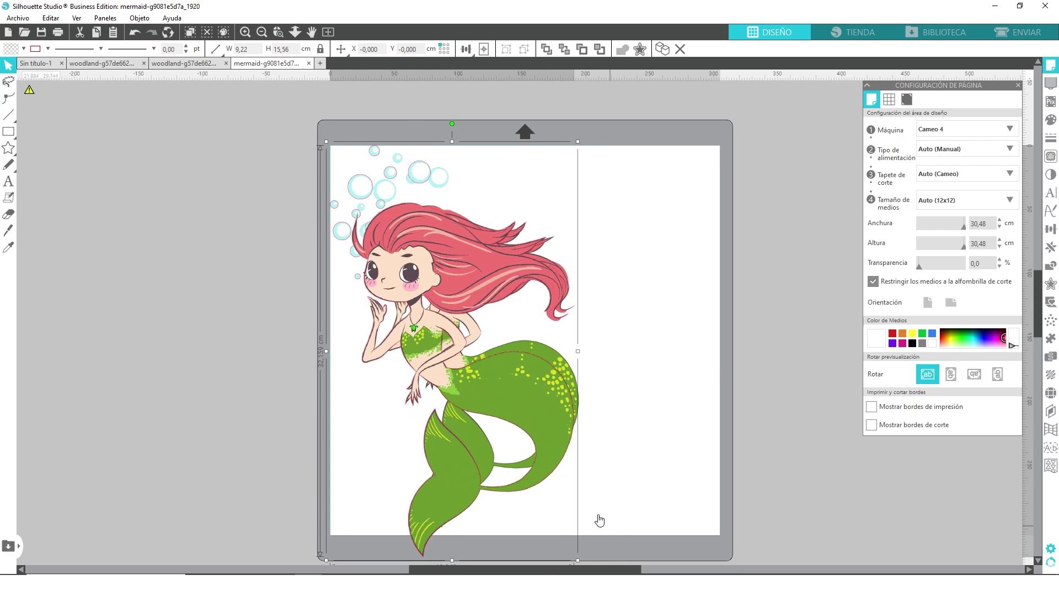
Shift the auto-traced mermaid off the untraced one and compare the image quality of their faces up close.
{"action": "left_click_drag", "start_coordinate": [435, 329], "coordinate": [544, 325]}
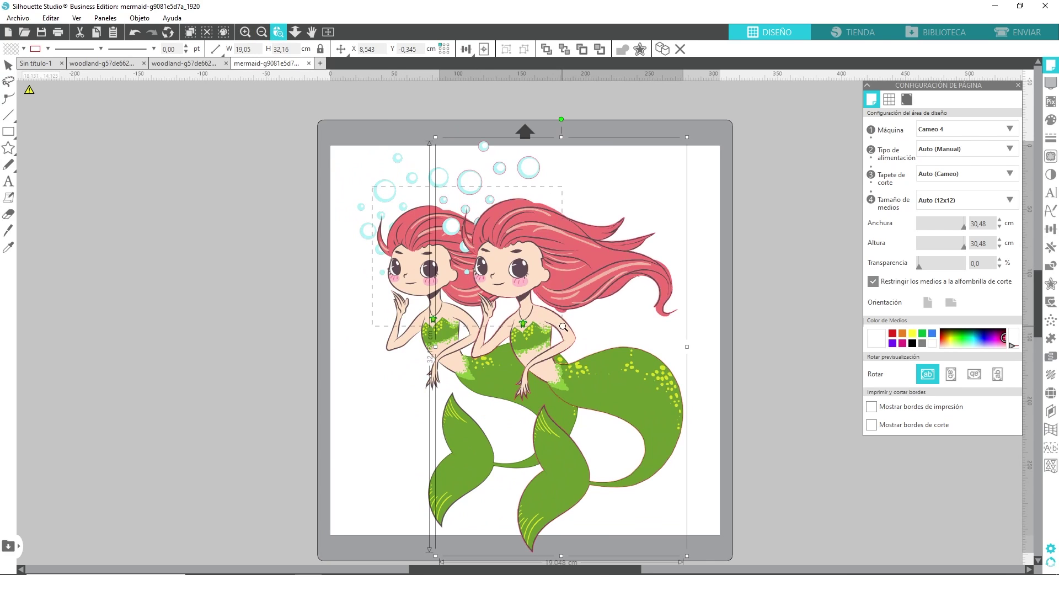
{"action": "scroll", "coordinate": [563, 331], "scroll_direction": "up", "scroll_amount": 5}
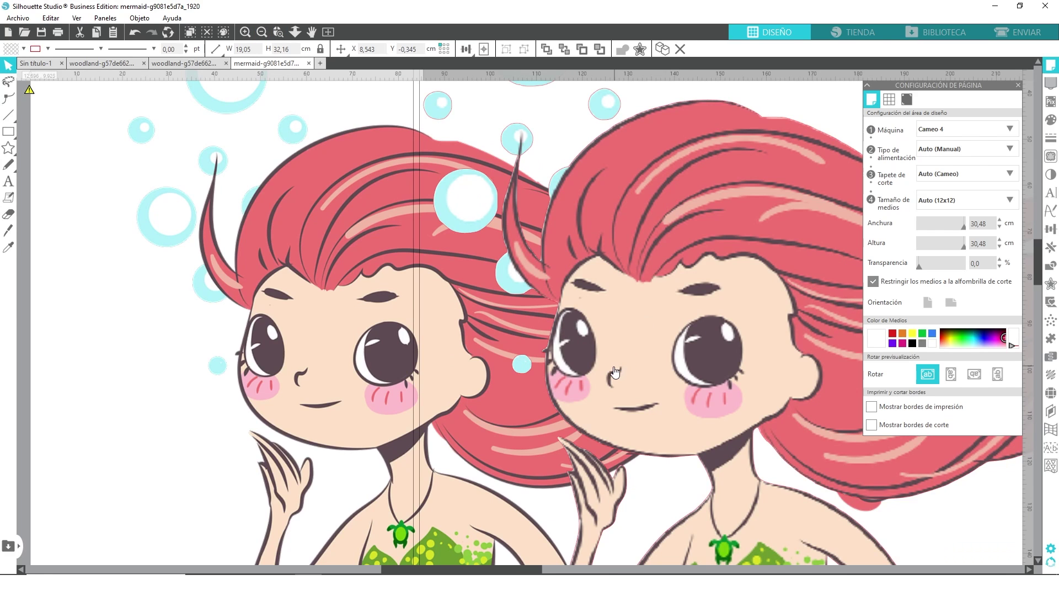
{"action": "left_click", "coordinate": [269, 305]}
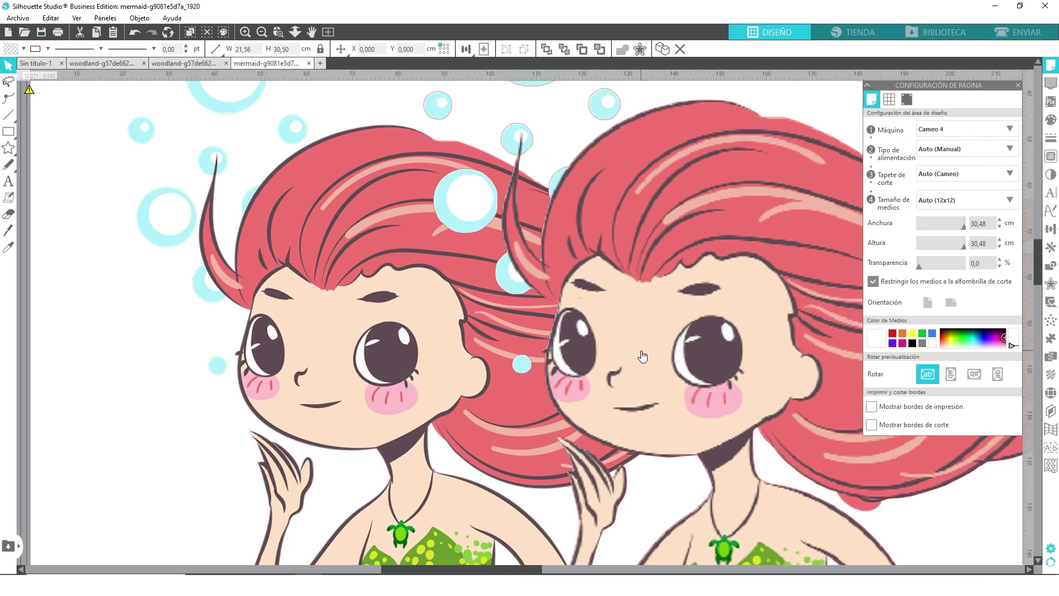
{"action": "left_click_drag", "start_coordinate": [643, 357], "coordinate": [682, 393]}
{"action": "left_click", "coordinate": [264, 32]}
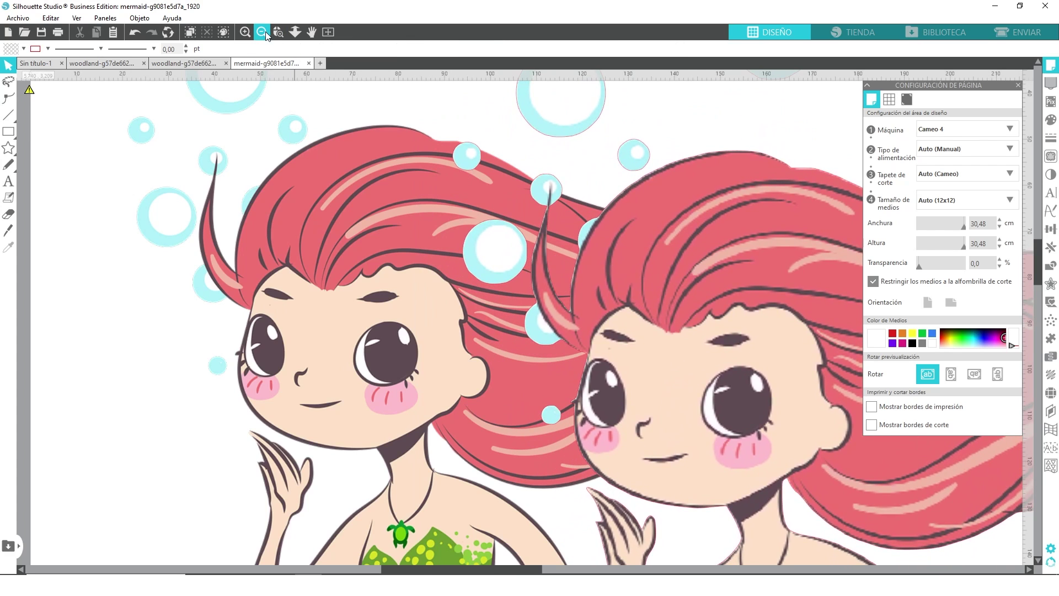
{"action": "left_click", "coordinate": [263, 32]}
Move the two mermaids further apart, with the untraced one at about X -2.02, Y -0.22 cm.
{"action": "left_click", "coordinate": [425, 277]}
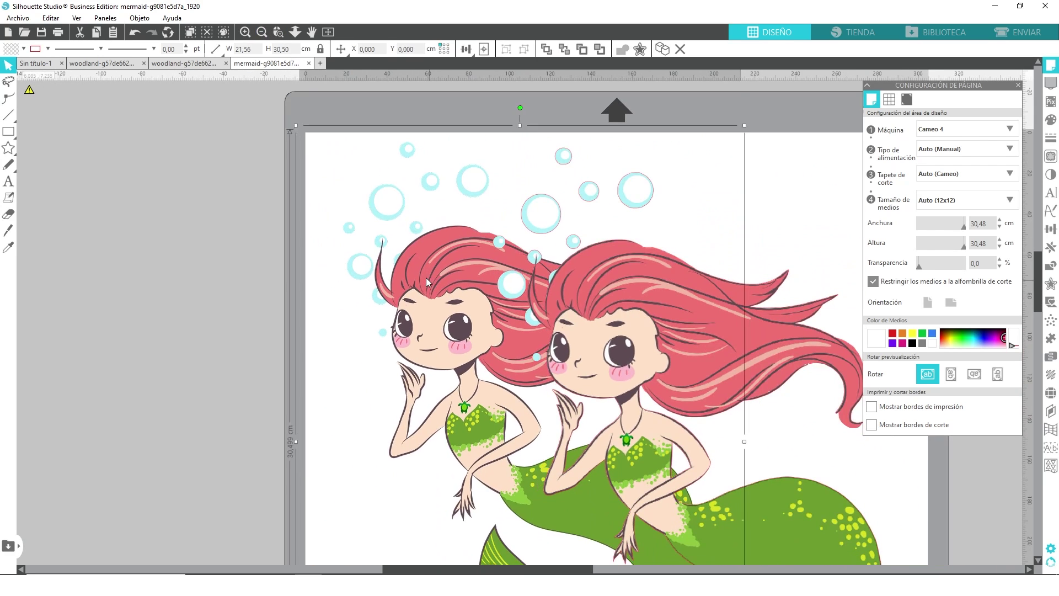
{"action": "left_click_drag", "start_coordinate": [401, 273], "coordinate": [394, 279]}
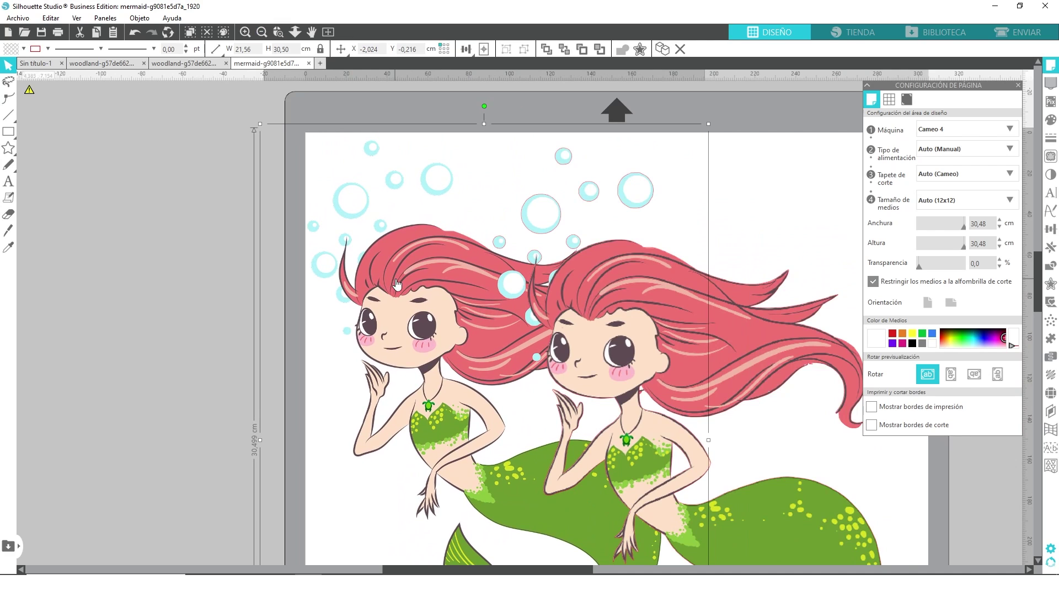
{"action": "left_click_drag", "start_coordinate": [622, 300], "coordinate": [735, 313]}
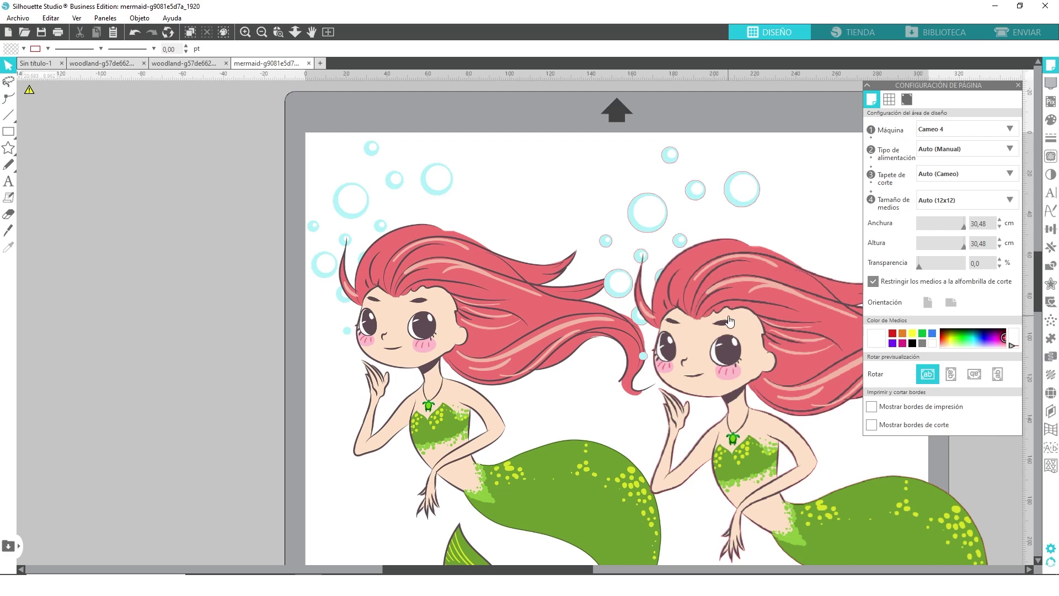